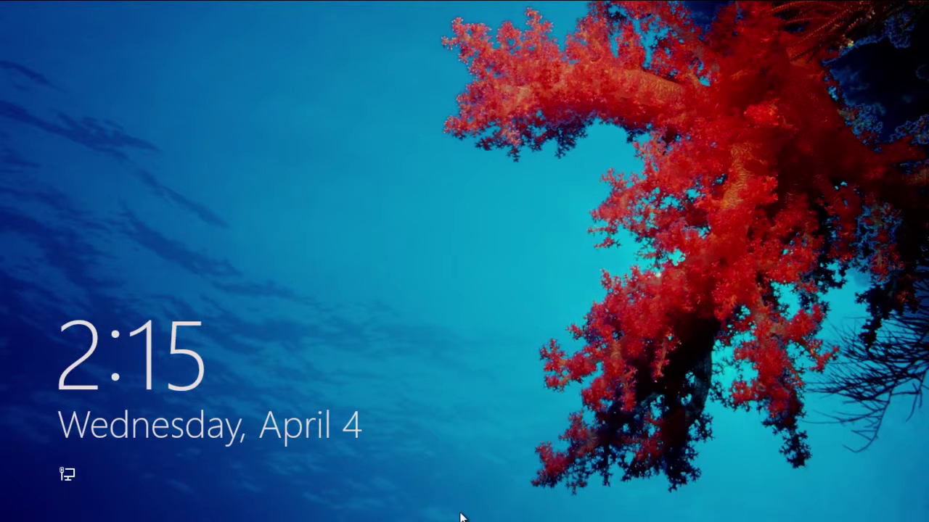
- Dismiss the lock screen and sign in by entering the picture password gestures
{"action": "left_click_drag", "start_coordinate": [461, 514], "coordinate": [485, 129]}
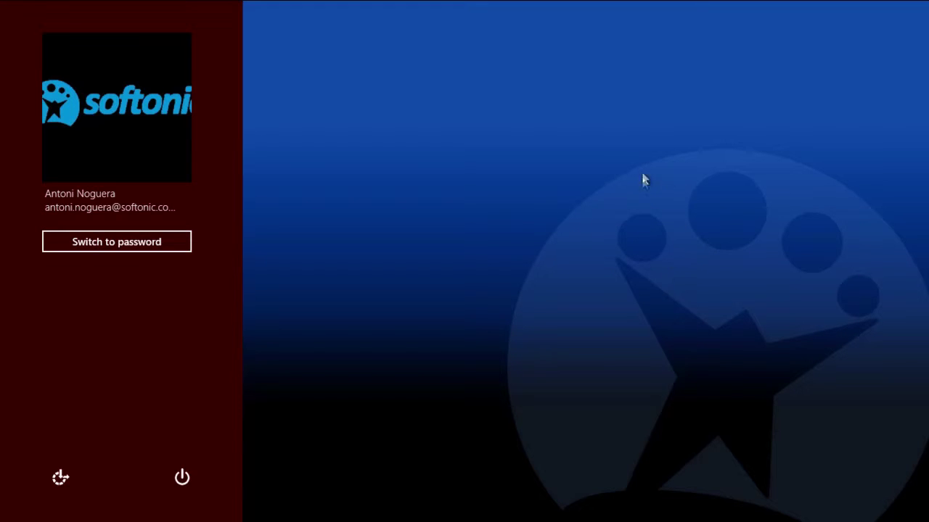
{"action": "left_click_drag", "start_coordinate": [643, 180], "coordinate": [641, 183]}
{"action": "left_click_drag", "start_coordinate": [725, 174], "coordinate": [725, 252]}
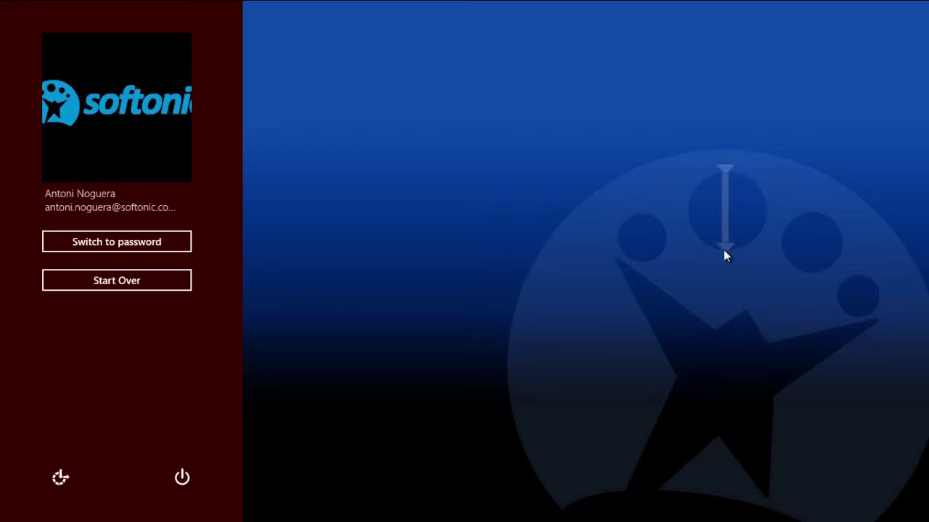
{"action": "left_click", "coordinate": [811, 246]}
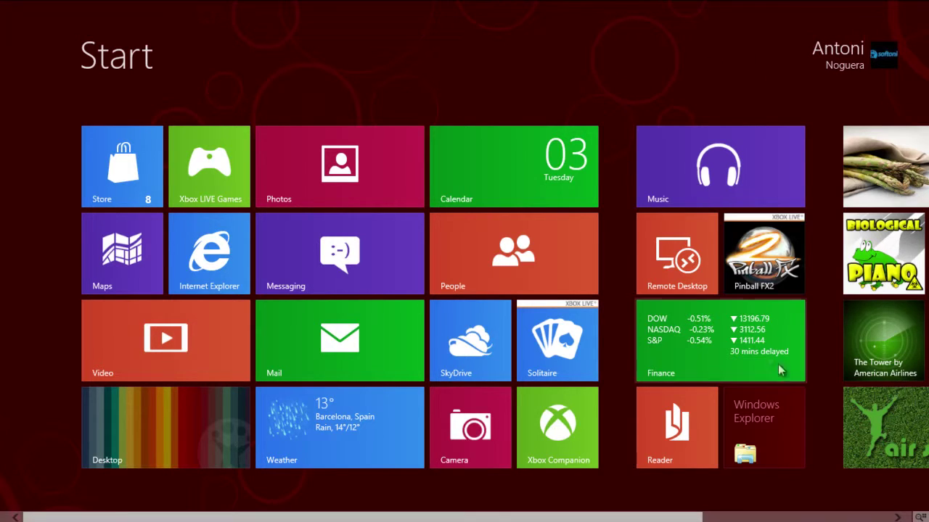
- View the app search and sharing options, and return to the Start screen
{"action": "mouse_move", "coordinate": [927, 521]}
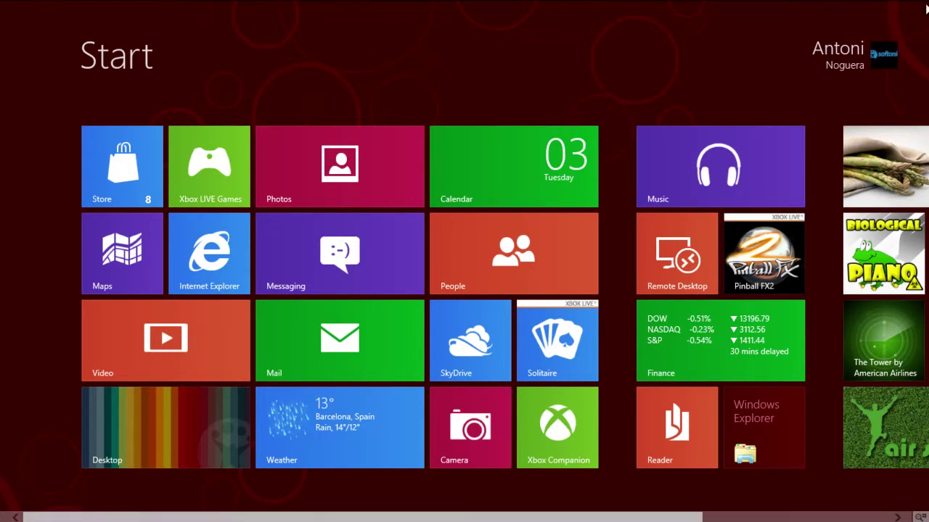
{"action": "mouse_move", "coordinate": [900, 127]}
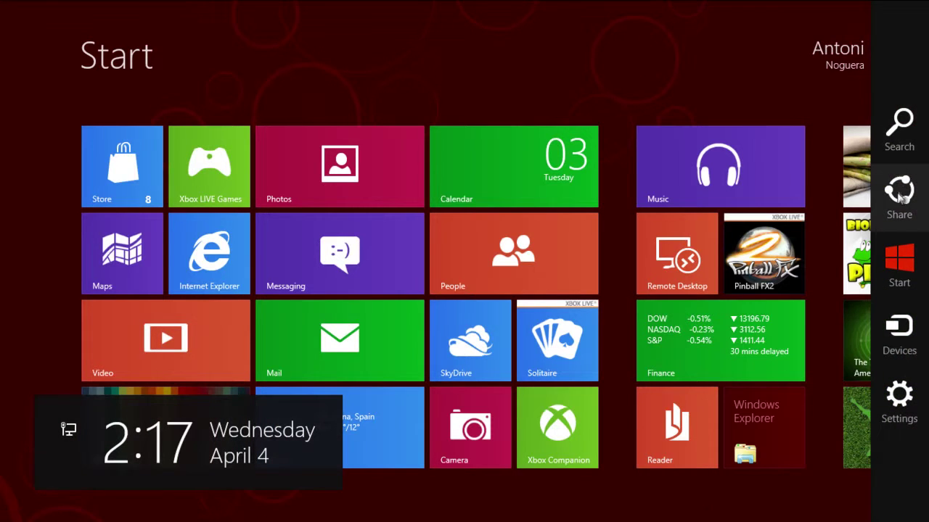
{"action": "left_click", "coordinate": [899, 132]}
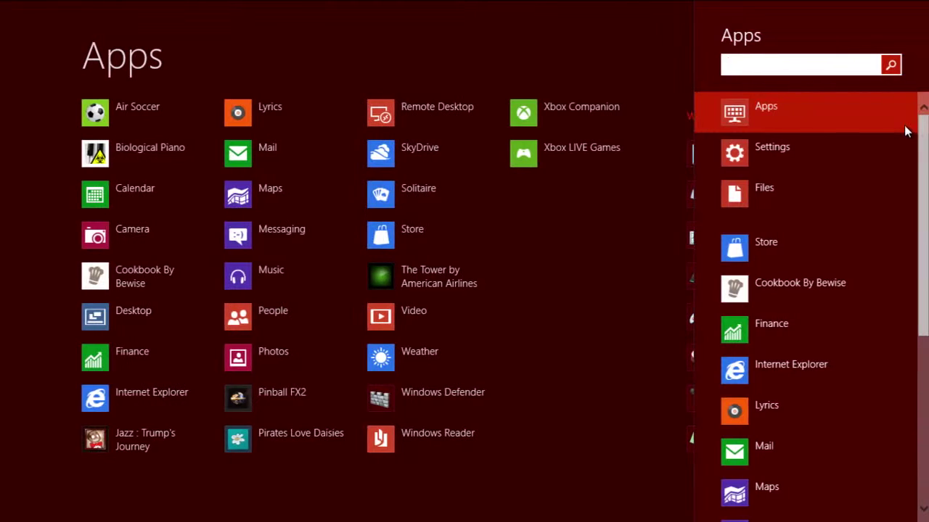
{"action": "mouse_move", "coordinate": [915, 127]}
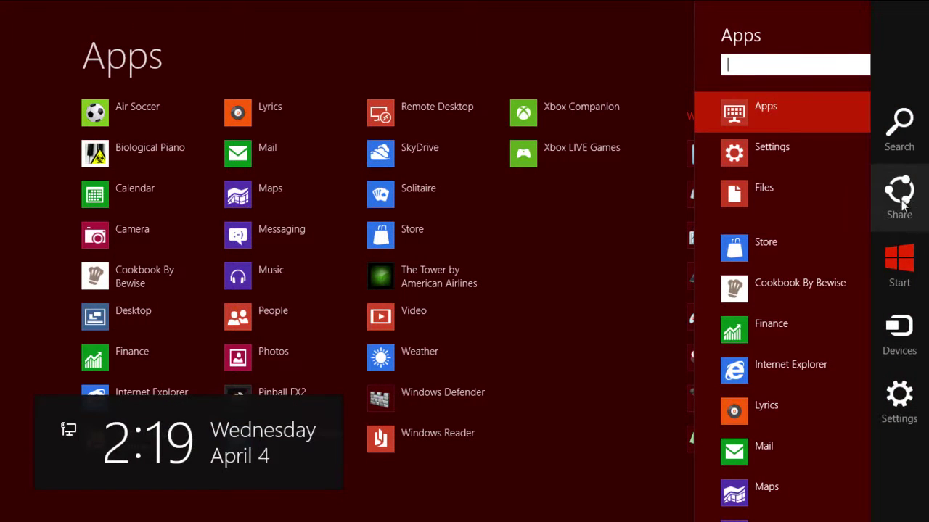
{"action": "left_click", "coordinate": [903, 203]}
{"action": "left_click", "coordinate": [899, 270]}
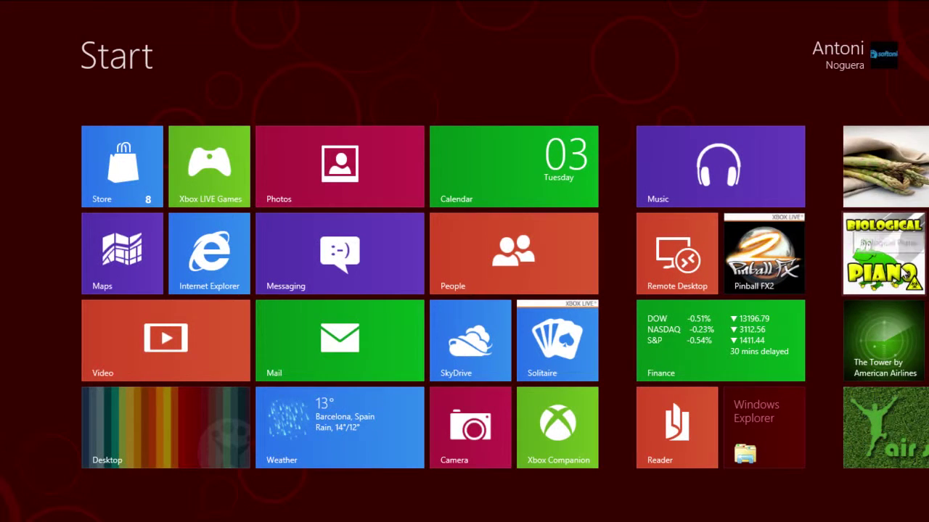
- View the available devices and open the settings for the Start screen
{"action": "mouse_move", "coordinate": [920, 261]}
{"action": "left_click", "coordinate": [898, 333]}
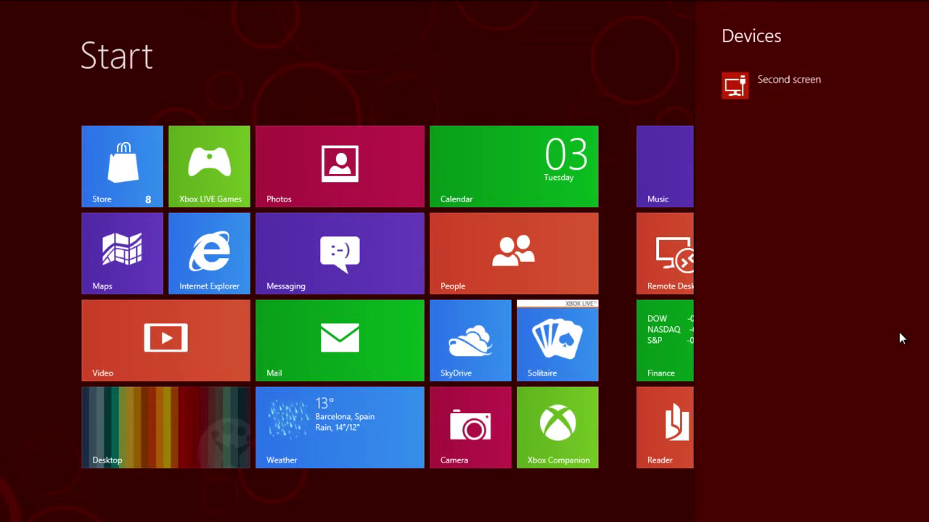
{"action": "mouse_move", "coordinate": [925, 341]}
{"action": "left_click", "coordinate": [899, 395]}
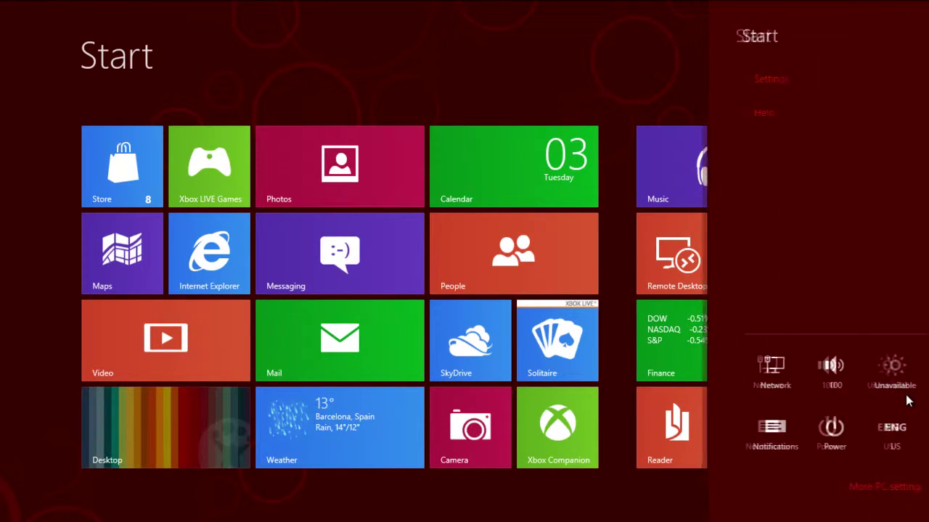
- Check the power options, and open the full PC settings to review its categories
{"action": "left_click", "coordinate": [793, 431]}
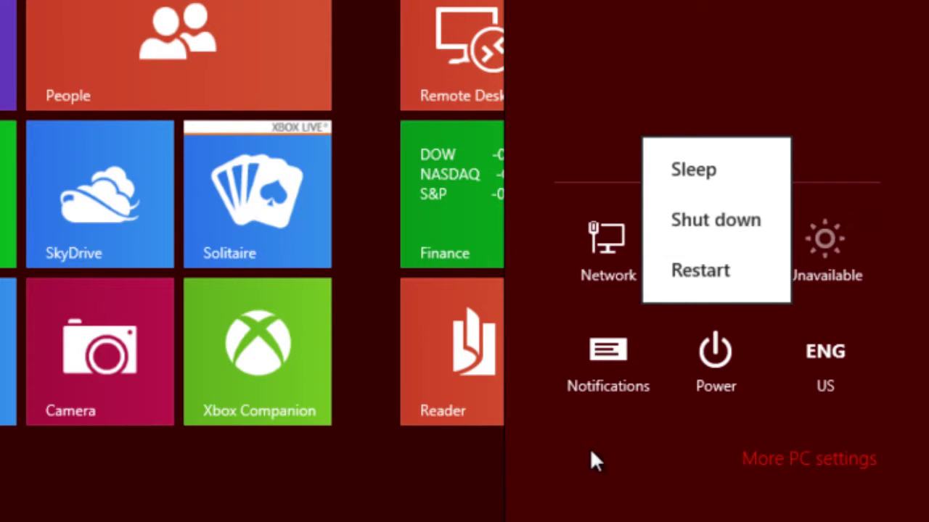
{"action": "left_click", "coordinate": [718, 414]}
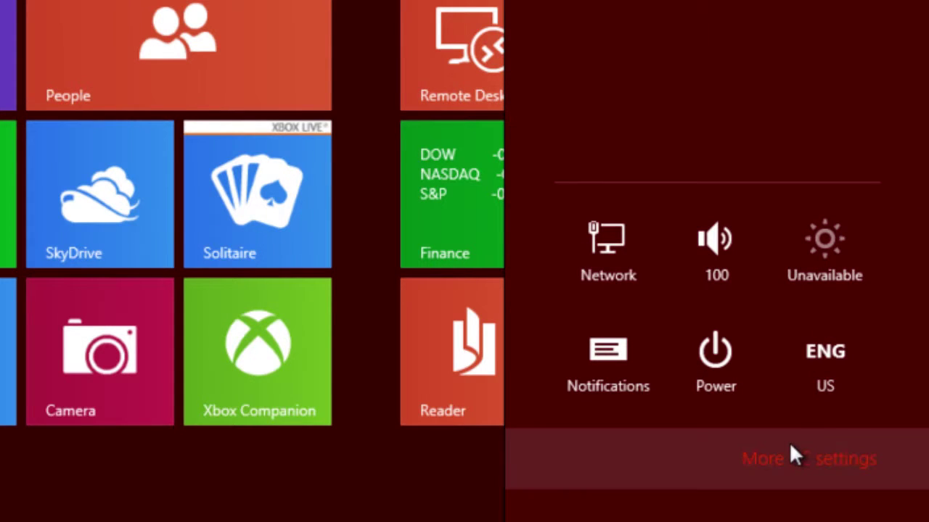
{"action": "left_click", "coordinate": [789, 461]}
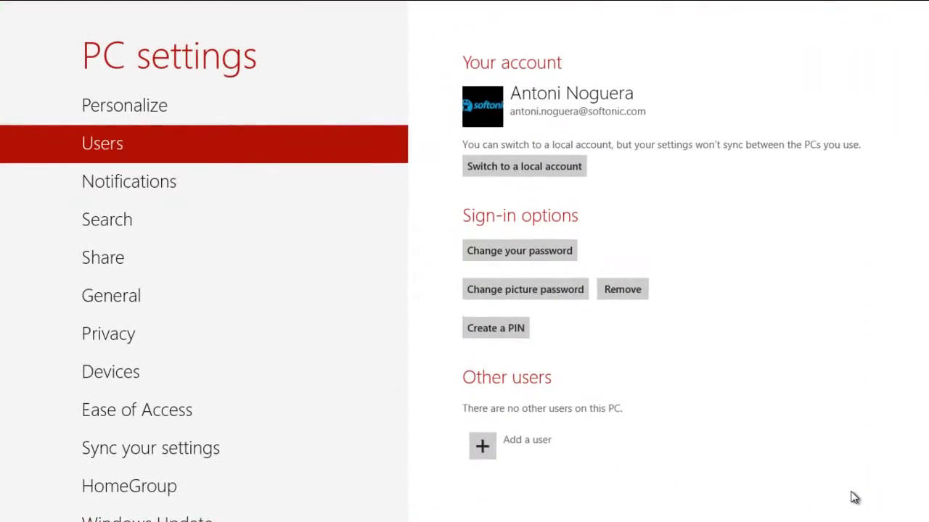
{"action": "scroll", "coordinate": [283, 351], "scroll_direction": "down", "scroll_amount": 2}
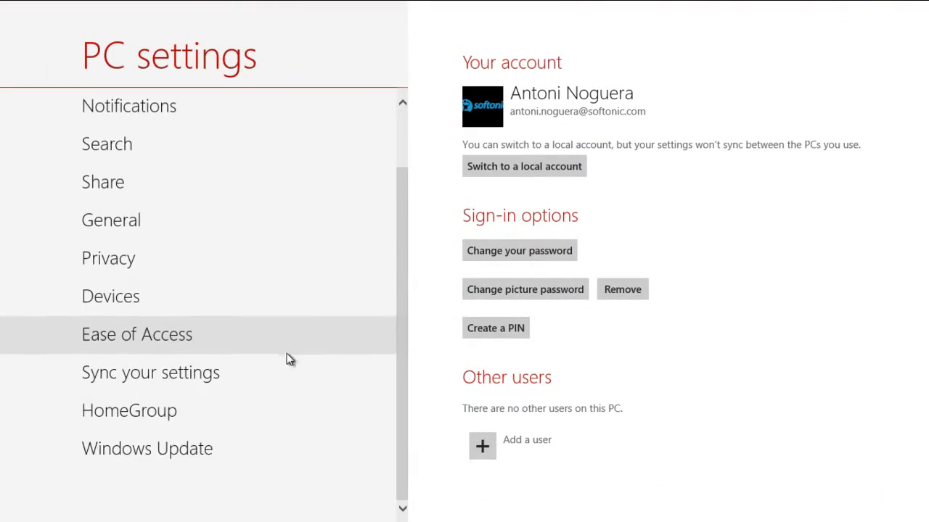
{"action": "scroll", "coordinate": [292, 363], "scroll_direction": "up", "scroll_amount": 2}
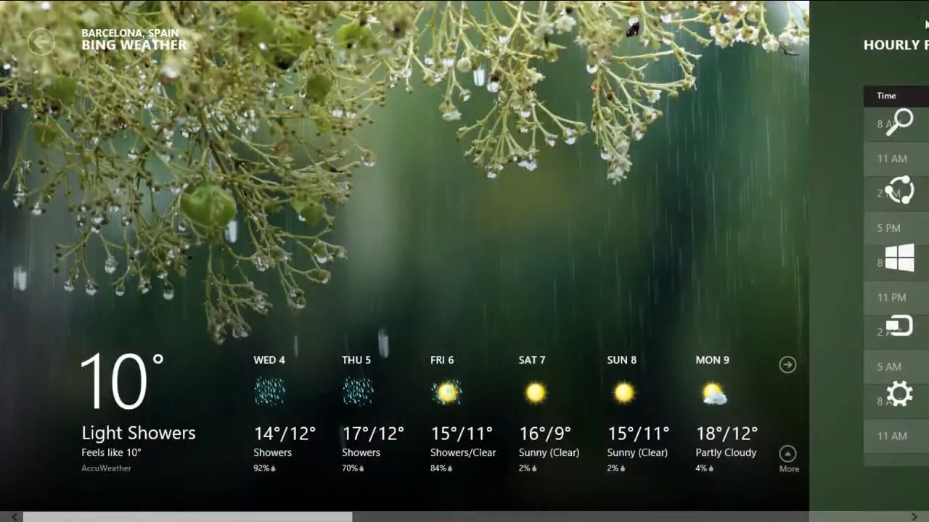
- Open the Weather app's own settings
{"action": "mouse_move", "coordinate": [905, 172]}
{"action": "left_click", "coordinate": [899, 397]}
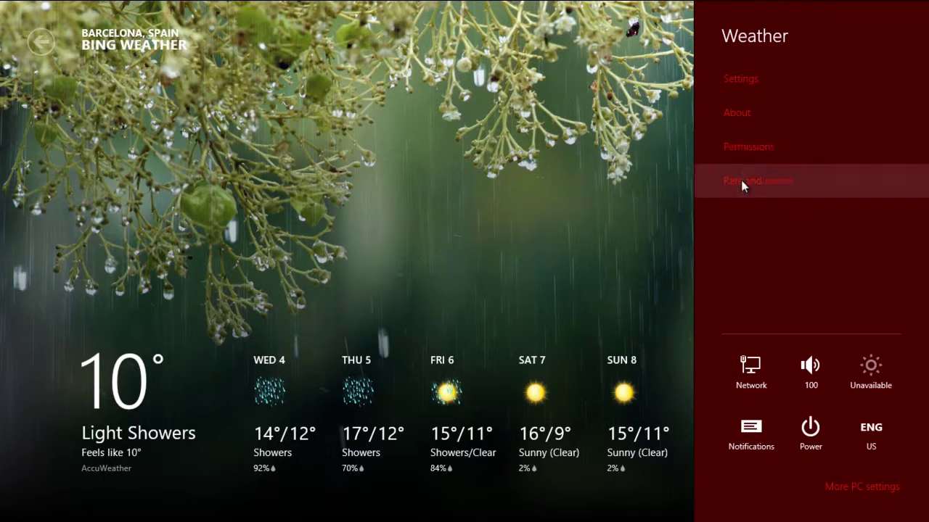
{"action": "left_click", "coordinate": [749, 89]}
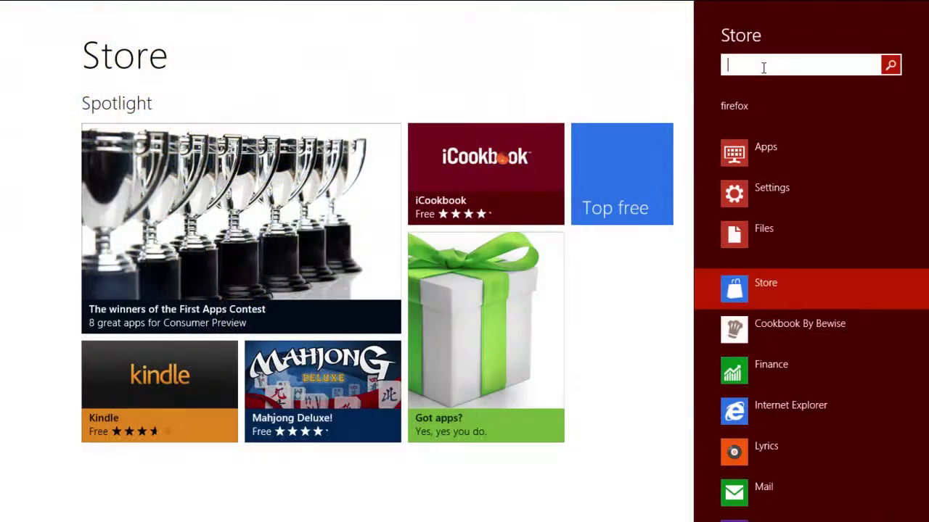
- Search the Store for "mahjong" and open the Mahjong Deluxe! app page
{"action": "type", "text": "jon"}
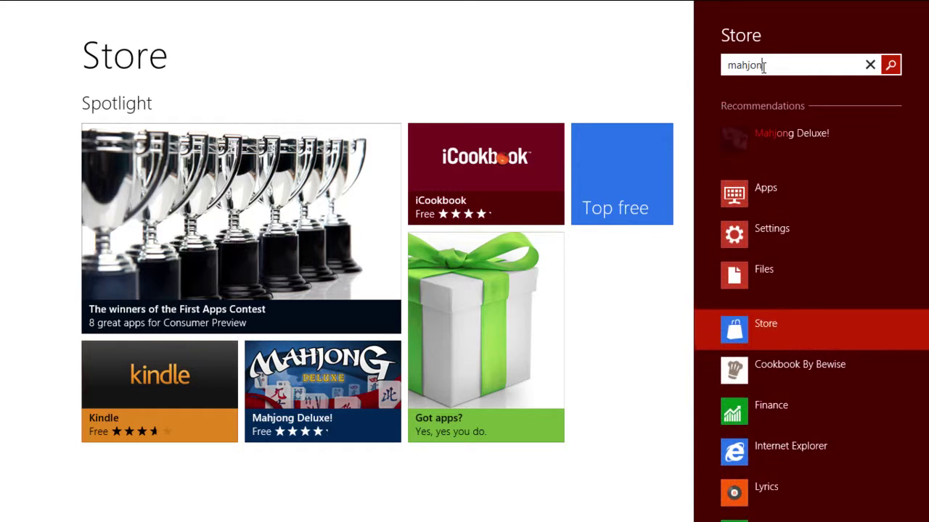
{"action": "left_click", "coordinate": [753, 137]}
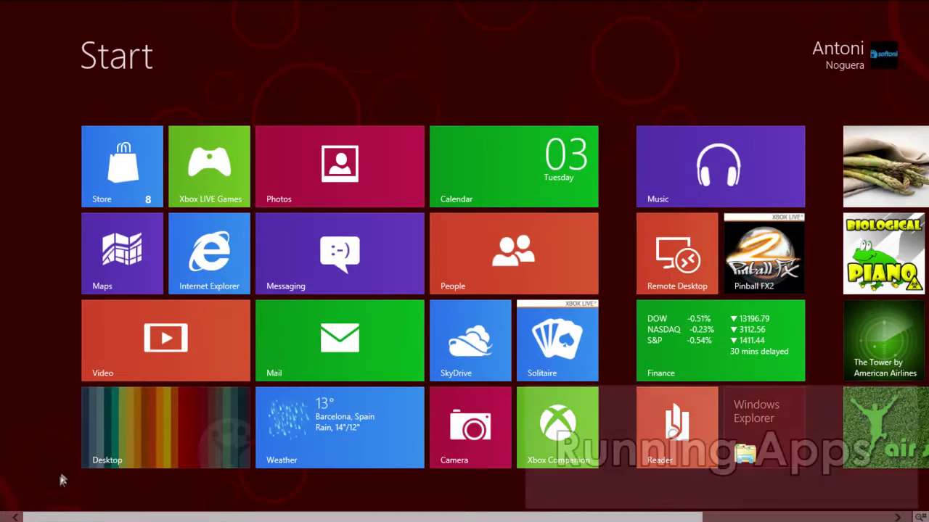
- Switch from the Start screen to the running Mahjong Deluxe! Store page and back to Start
{"action": "mouse_move", "coordinate": [2, 518]}
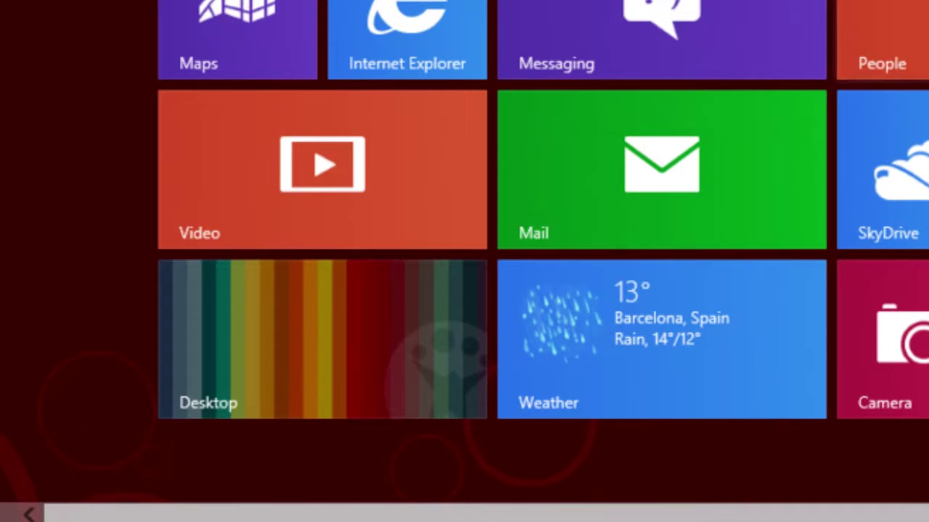
{"action": "mouse_move", "coordinate": [2, 520]}
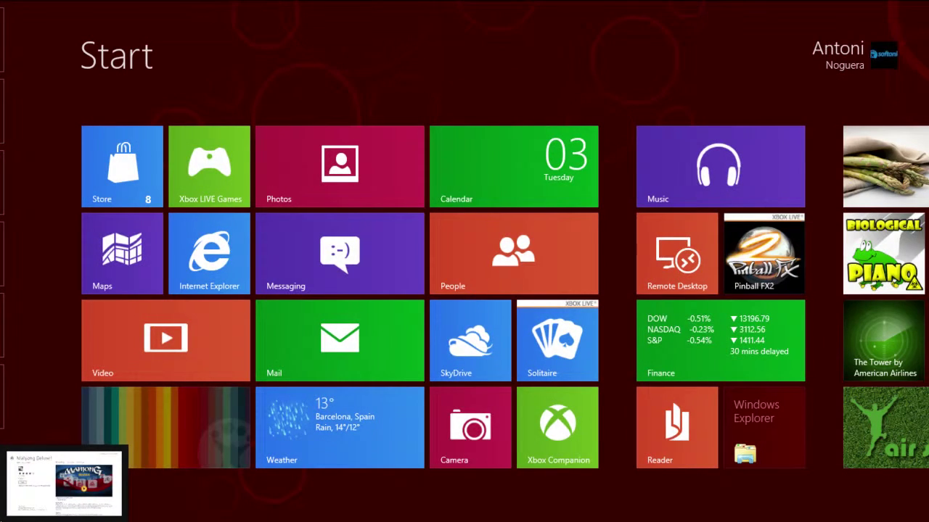
{"action": "left_click", "coordinate": [64, 483]}
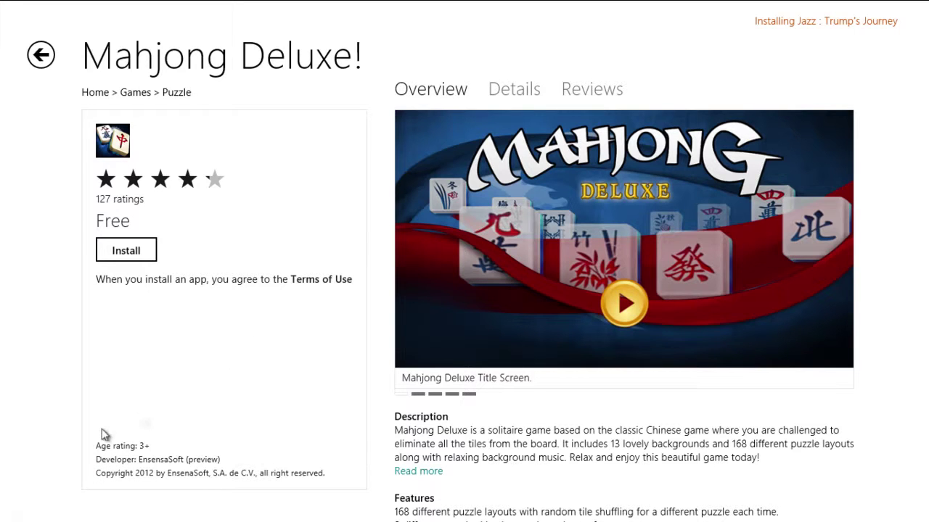
{"action": "mouse_move", "coordinate": [2, 519]}
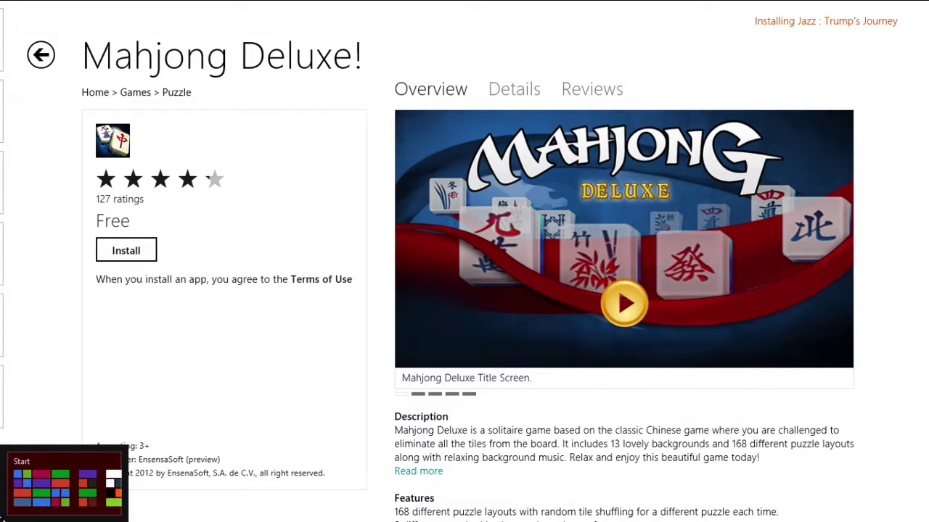
{"action": "left_click", "coordinate": [2, 519]}
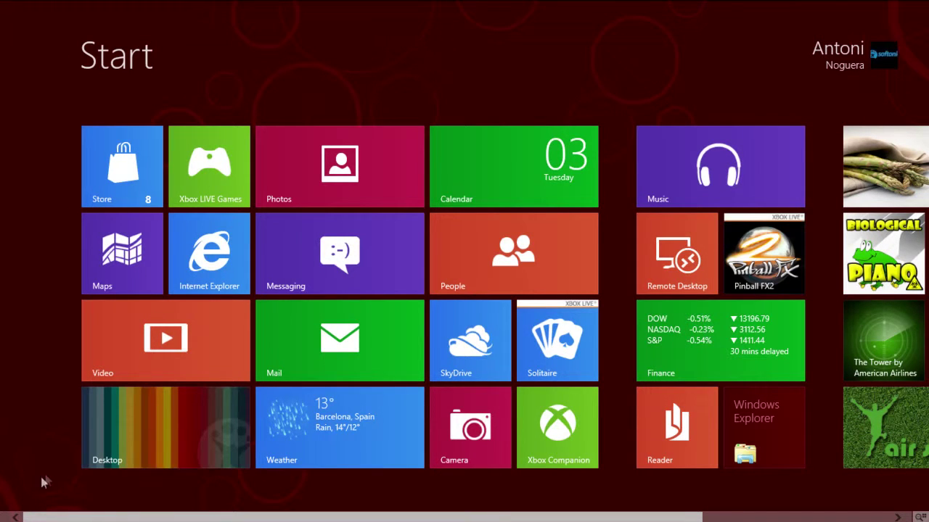
- Preview the most recent running app from Start, and return to Start from Air Soccer
{"action": "mouse_move", "coordinate": [3, 519]}
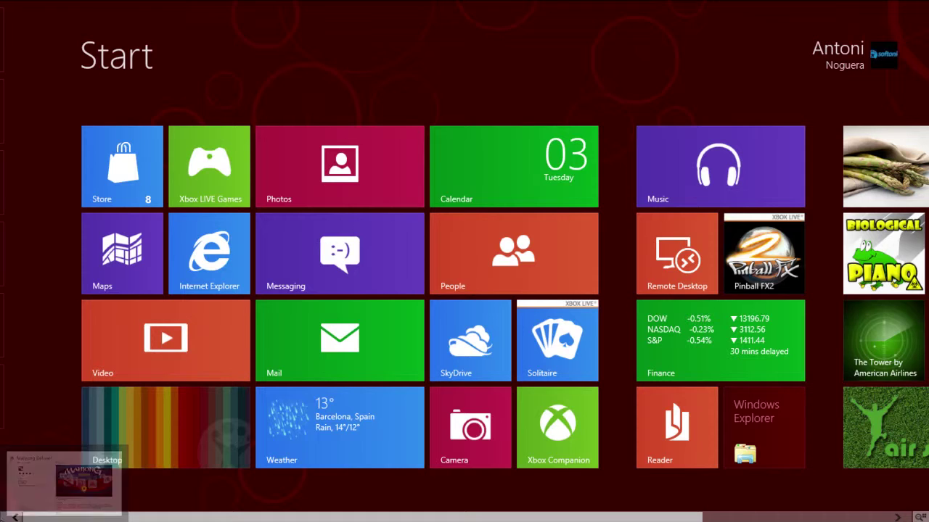
{"action": "mouse_move", "coordinate": [10, 442]}
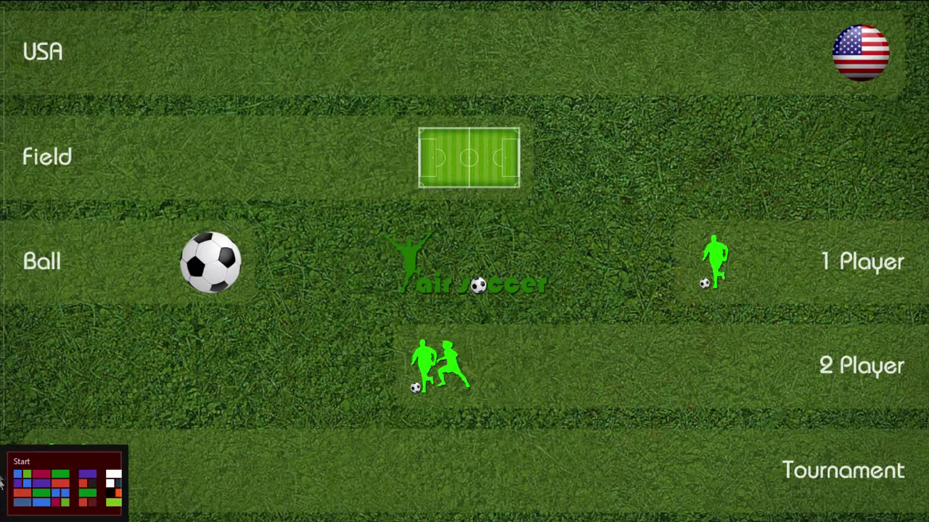
{"action": "left_click", "coordinate": [44, 479]}
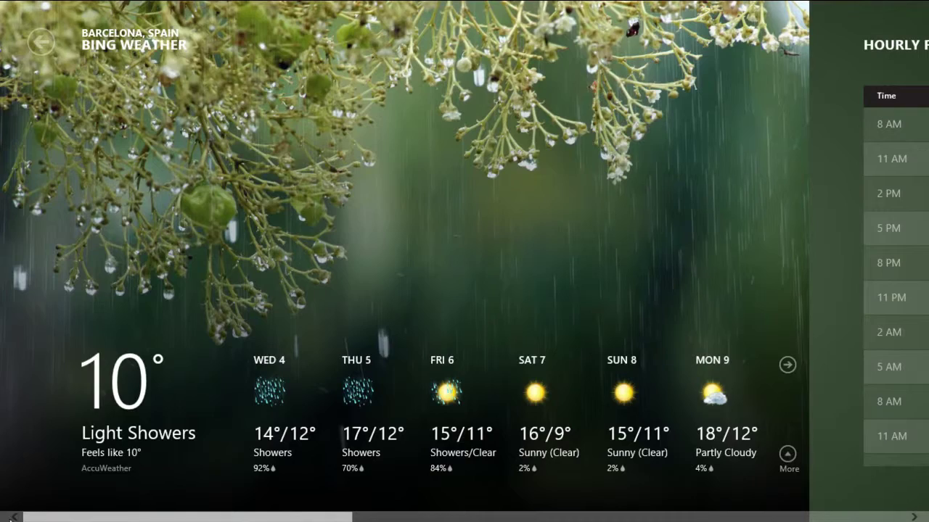
- Reveal the running apps over Weather and snap the piano app beside it as the narrow pane
{"action": "mouse_move", "coordinate": [3, 519]}
{"action": "mouse_move", "coordinate": [5, 326]}
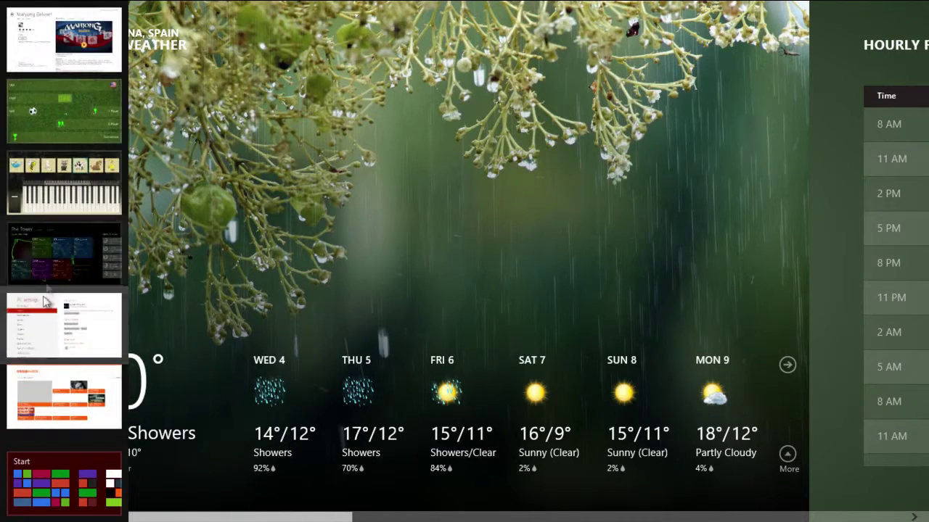
{"action": "left_click_drag", "start_coordinate": [74, 192], "coordinate": [115, 317]}
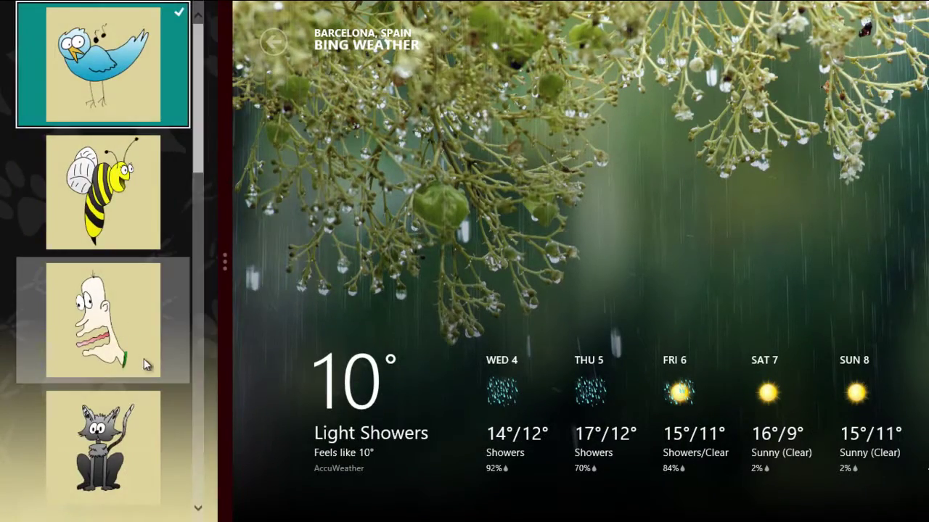
- Swap the wide and narrow panes between the piano and Weather apps, and swap them back
{"action": "double_click", "coordinate": [223, 261]}
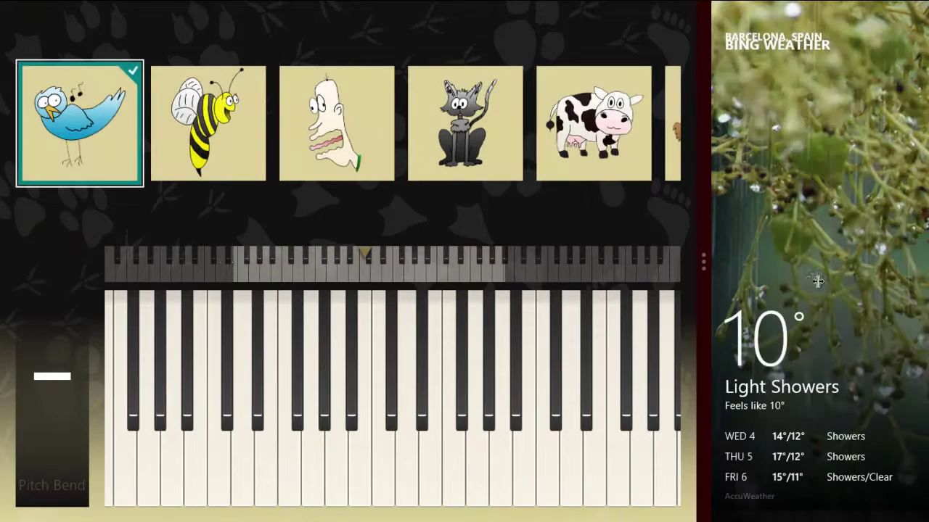
{"action": "double_click", "coordinate": [702, 264]}
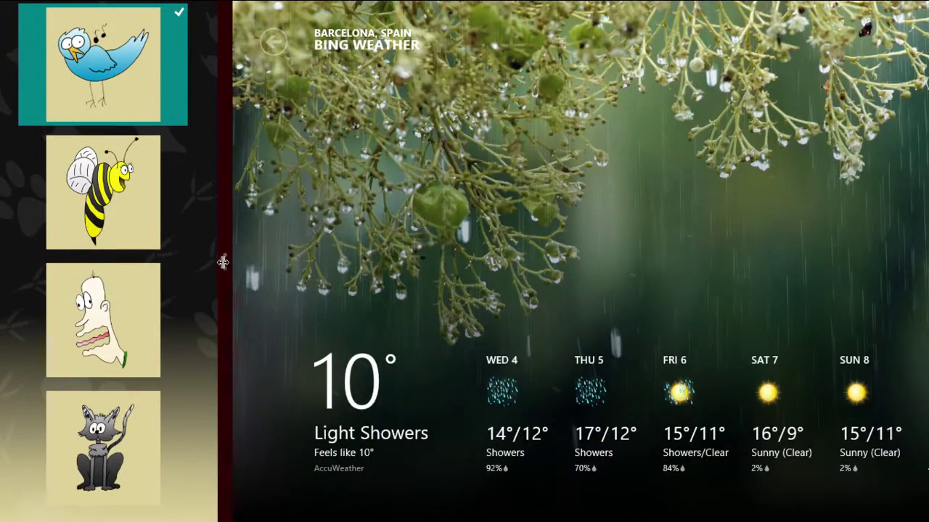
- Widen the piano app's pane beside Weather, and extend it to fill the whole screen
{"action": "left_click_drag", "start_coordinate": [222, 262], "coordinate": [488, 274]}
{"action": "left_click_drag", "start_coordinate": [682, 287], "coordinate": [684, 288]}
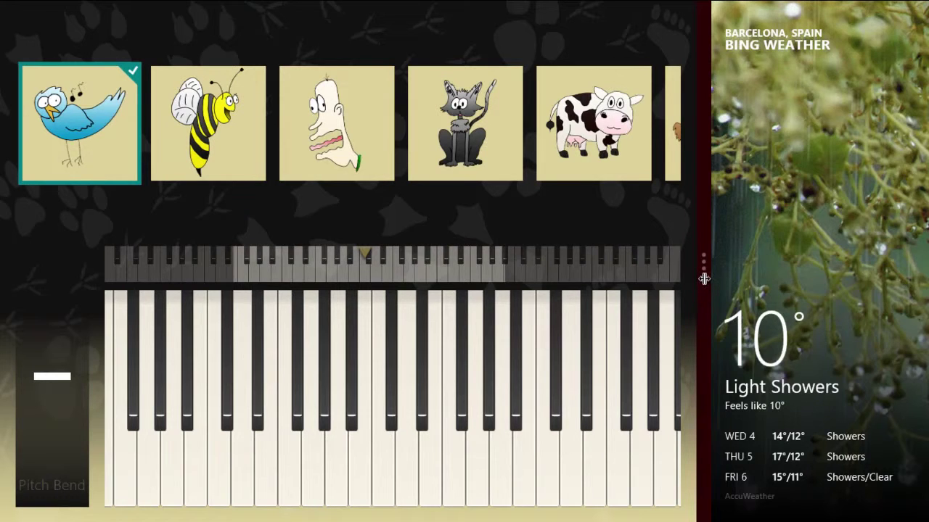
{"action": "left_click_drag", "start_coordinate": [703, 278], "coordinate": [927, 301]}
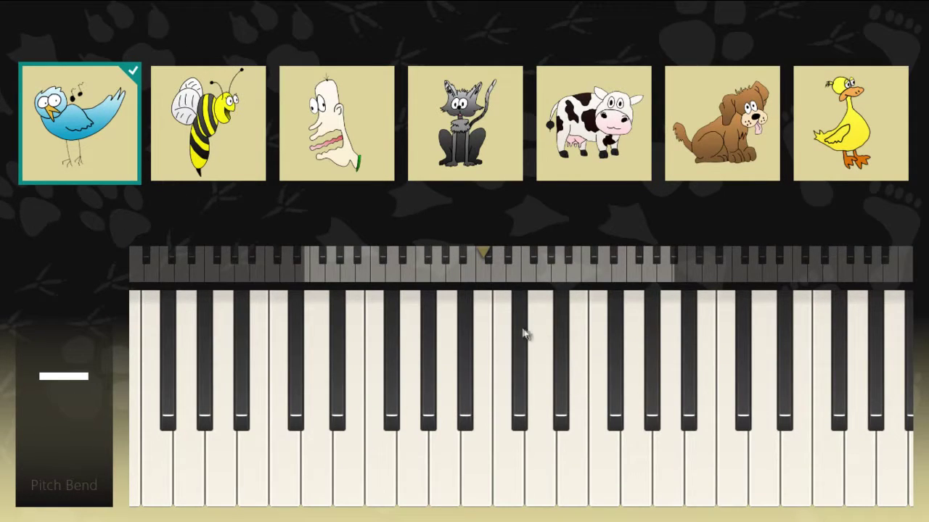
- Close the full-screen piano app
{"action": "left_click", "coordinate": [594, 123]}
{"action": "left_click", "coordinate": [497, 473]}
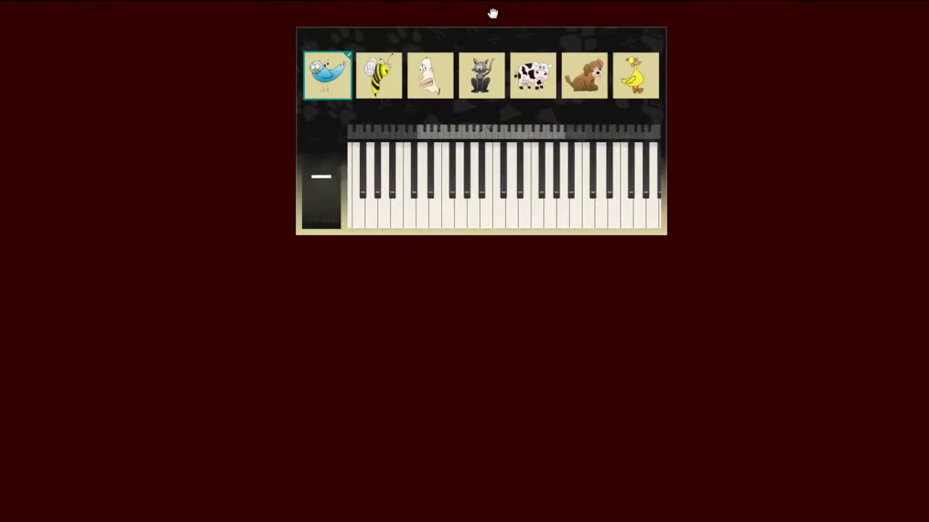
{"action": "left_click_drag", "start_coordinate": [493, 13], "coordinate": [425, 502]}
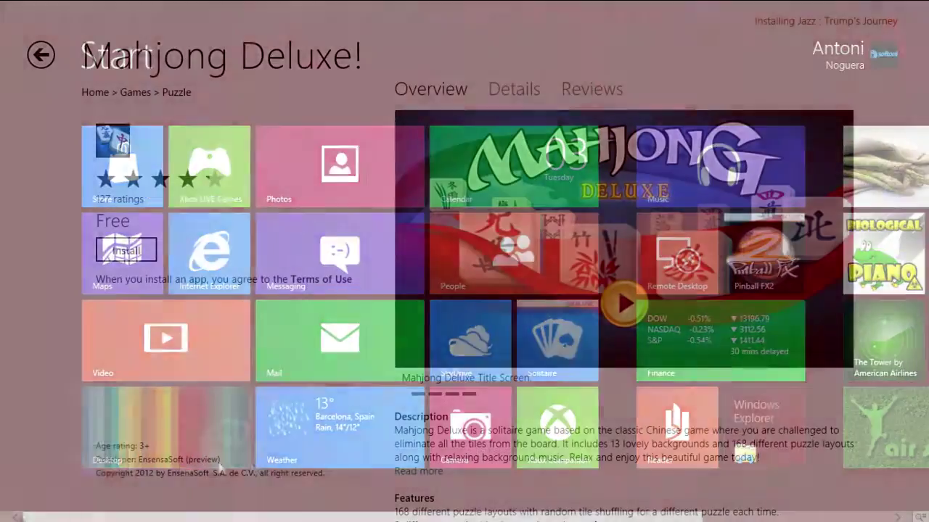
- Close the background apps one by one from the list of running apps, and close the full-screen Store
{"action": "mouse_move", "coordinate": [10, 481]}
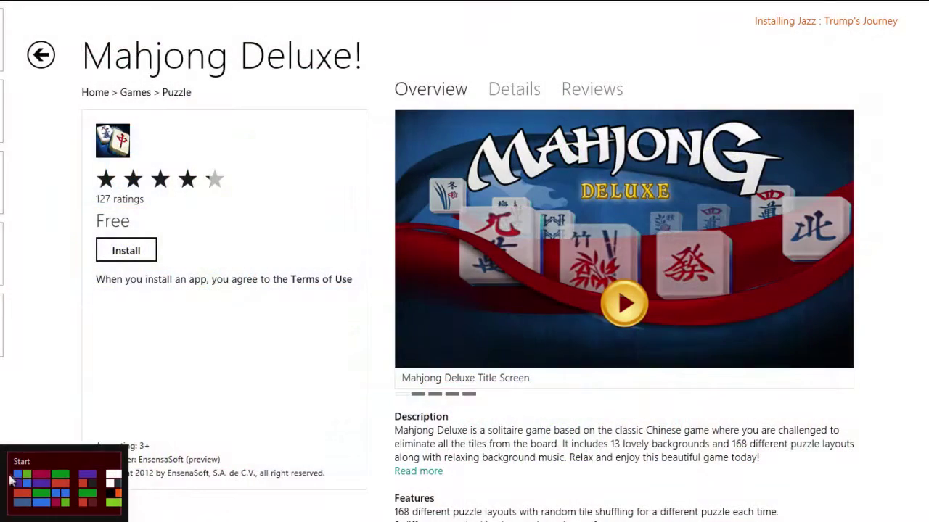
{"action": "mouse_move", "coordinate": [10, 383]}
{"action": "left_click_drag", "start_coordinate": [56, 66], "coordinate": [481, 312]}
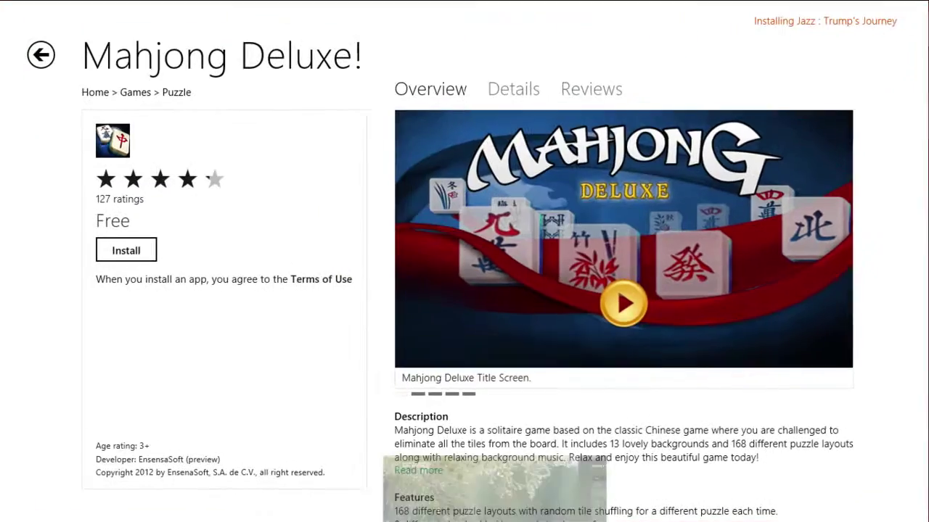
{"action": "mouse_move", "coordinate": [6, 519]}
{"action": "left_click_drag", "start_coordinate": [62, 50], "coordinate": [446, 504]}
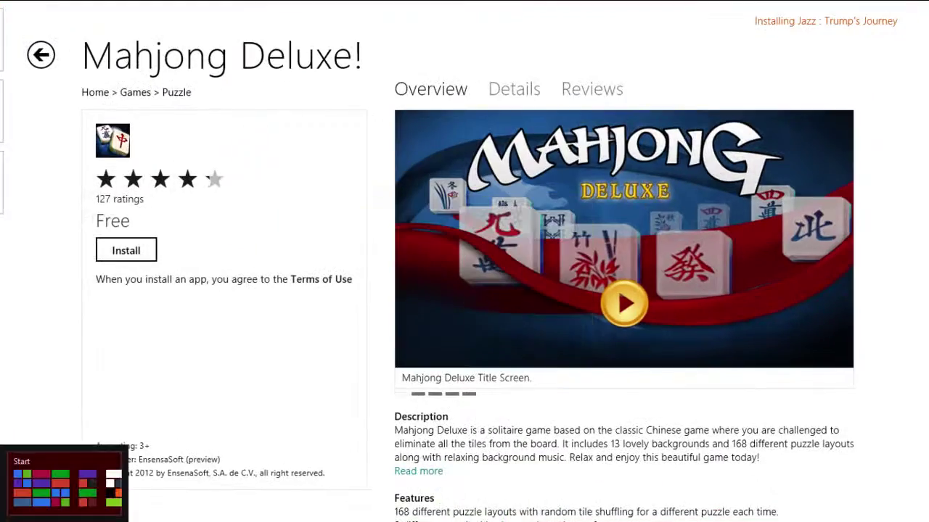
{"action": "left_click_drag", "start_coordinate": [63, 66], "coordinate": [218, 508]}
{"action": "mouse_move", "coordinate": [19, 326]}
{"action": "left_click_drag", "start_coordinate": [64, 106], "coordinate": [311, 493]}
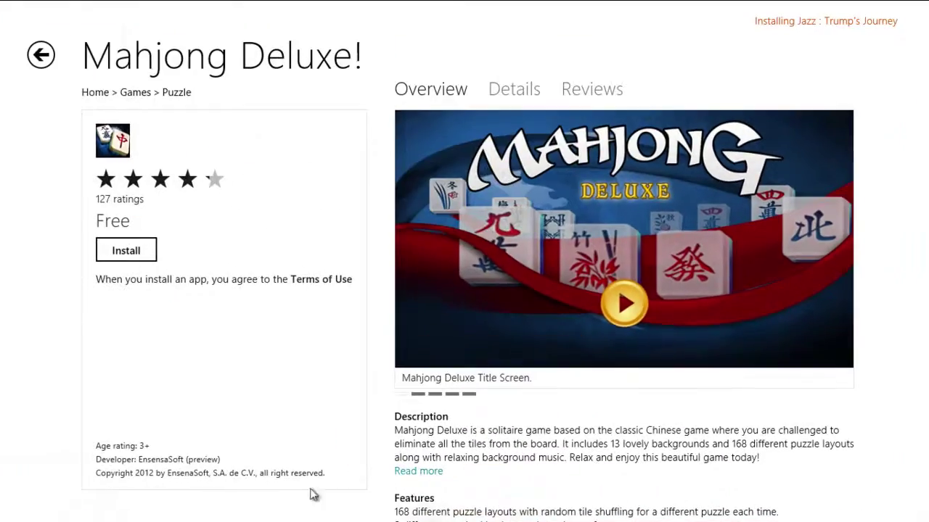
{"action": "mouse_move", "coordinate": [41, 189]}
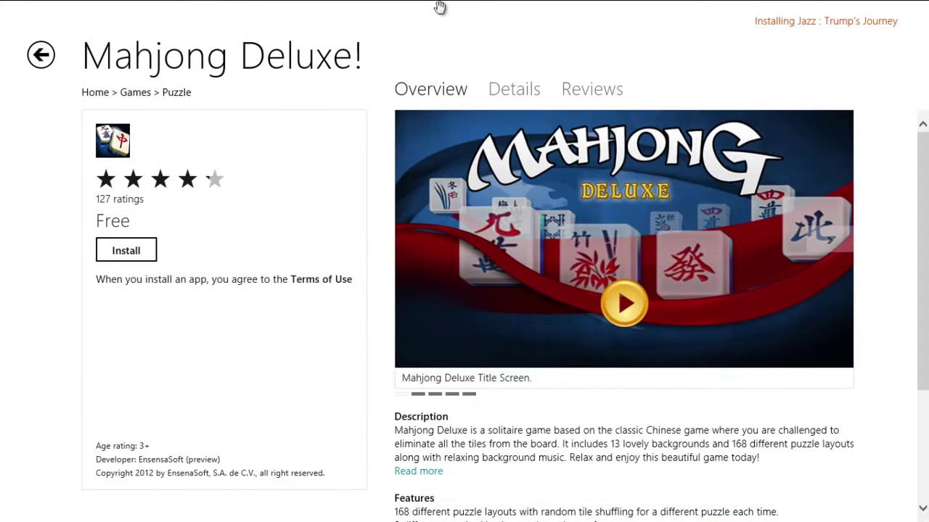
{"action": "left_click_drag", "start_coordinate": [437, 6], "coordinate": [474, 512]}
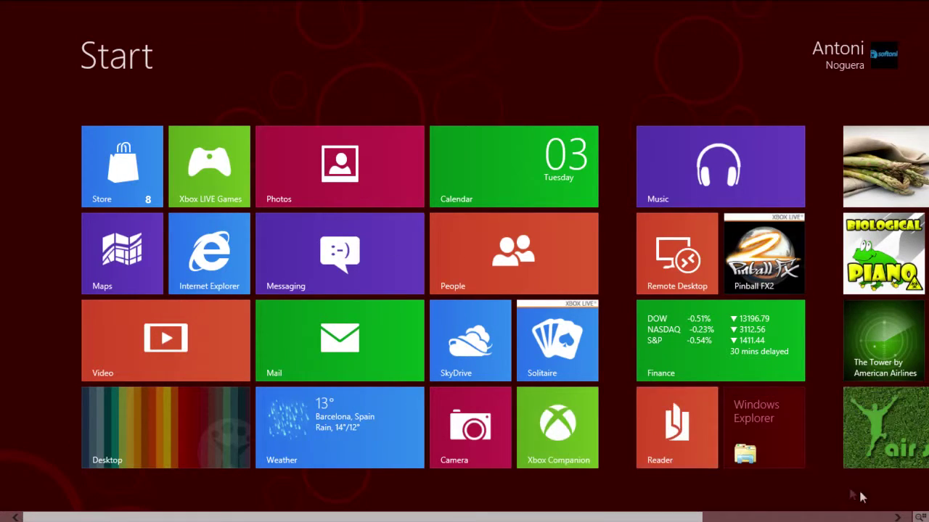
- Zoom the Start screen out to its overview of all tile groups, and zoom back in on the Music and Finance group
{"action": "left_click", "coordinate": [920, 517]}
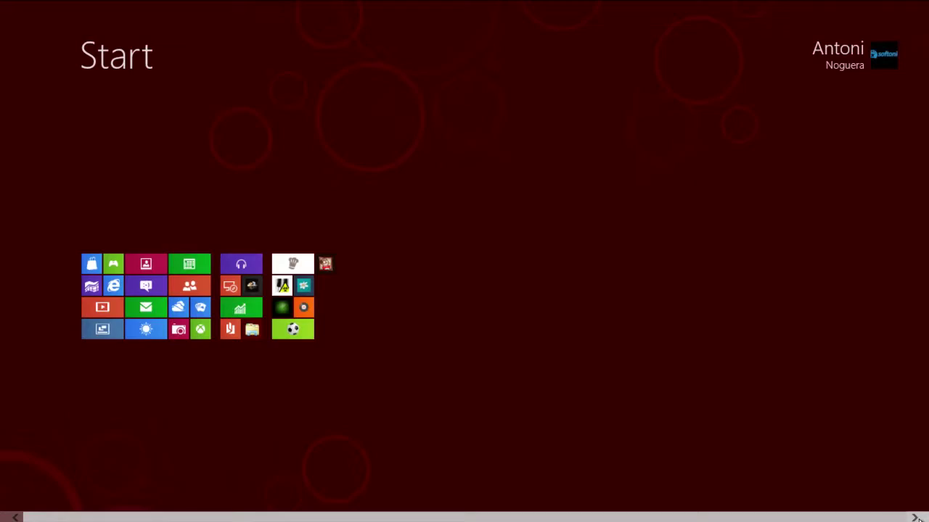
{"action": "left_click", "coordinate": [464, 401]}
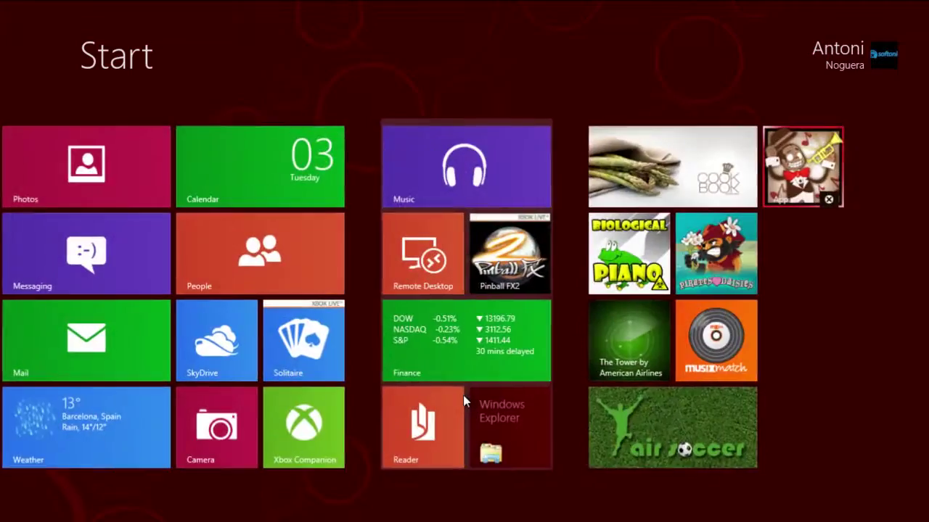
{"action": "scroll", "coordinate": [666, 238], "scroll_direction": "up", "scroll_amount": 3}
{"action": "scroll", "coordinate": [667, 247], "scroll_direction": "down", "scroll_amount": 3}
{"action": "scroll", "coordinate": [599, 266], "scroll_direction": "up", "scroll_amount": 3}
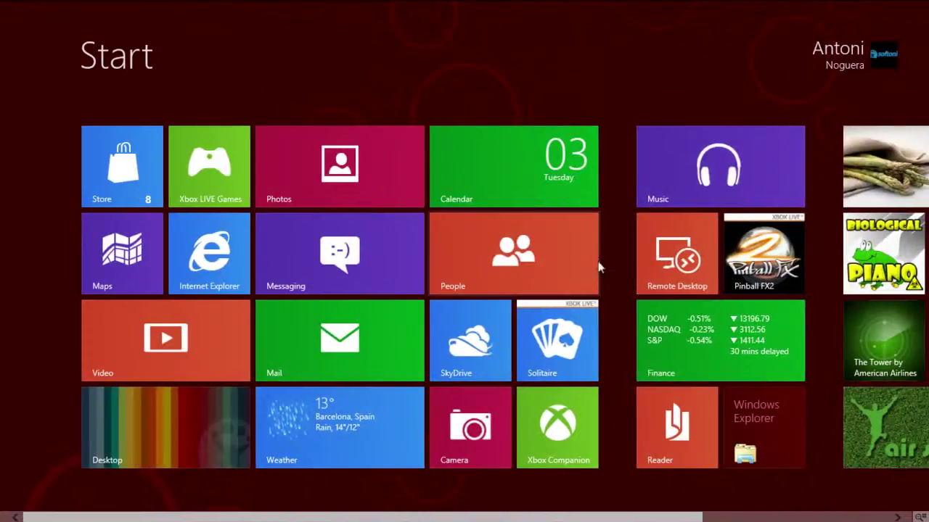
- Look through the Start screen's tile groups from end to end, including in the zoomed-out overview
{"action": "scroll", "coordinate": [596, 266], "scroll_direction": "down", "scroll_amount": 1}
{"action": "scroll", "coordinate": [596, 267], "scroll_direction": "up", "scroll_amount": 1}
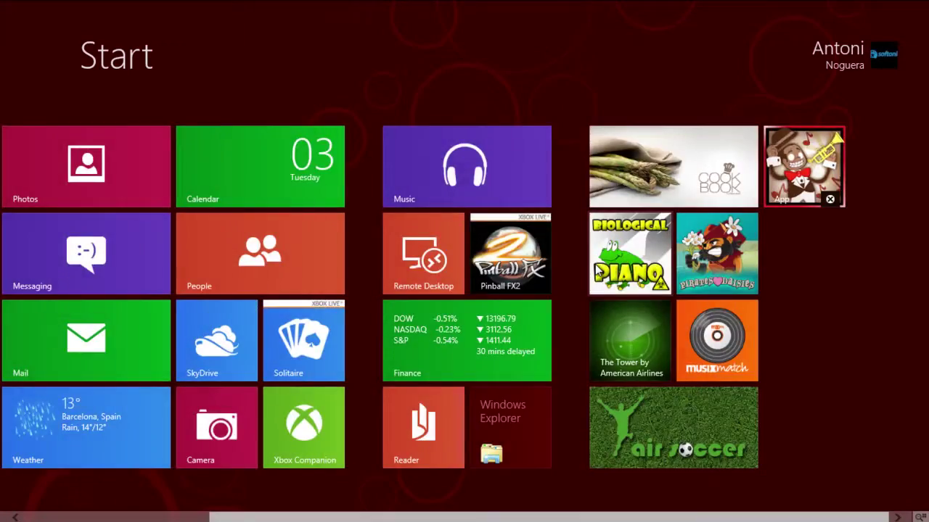
{"action": "scroll", "coordinate": [596, 270], "scroll_direction": "down", "scroll_amount": 1}
{"action": "scroll", "coordinate": [596, 270], "scroll_direction": "up", "scroll_amount": 1}
{"action": "scroll", "coordinate": [596, 269], "scroll_direction": "down", "scroll_amount": 1}
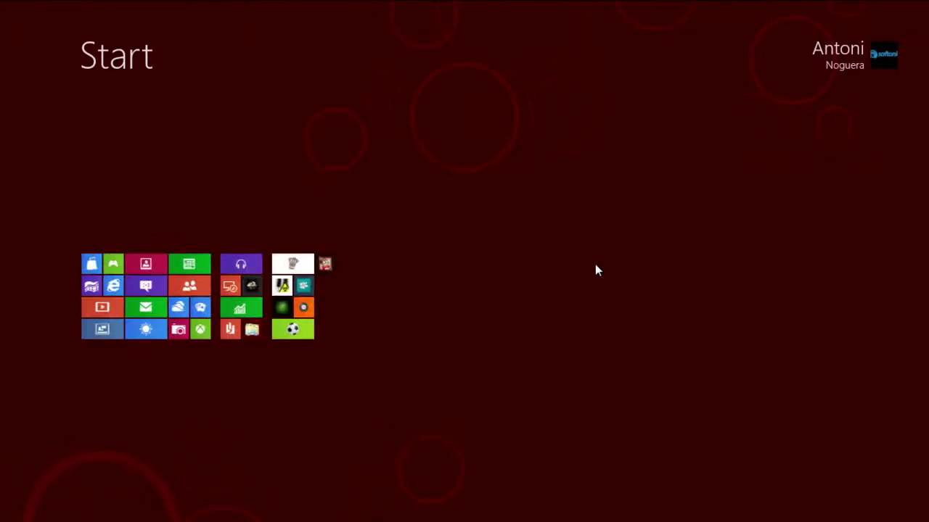
{"action": "scroll", "coordinate": [596, 270], "scroll_direction": "up", "scroll_amount": 1}
{"action": "scroll", "coordinate": [596, 270], "scroll_direction": "up", "scroll_amount": 2}
{"action": "scroll", "coordinate": [596, 270], "scroll_direction": "down", "scroll_amount": 1}
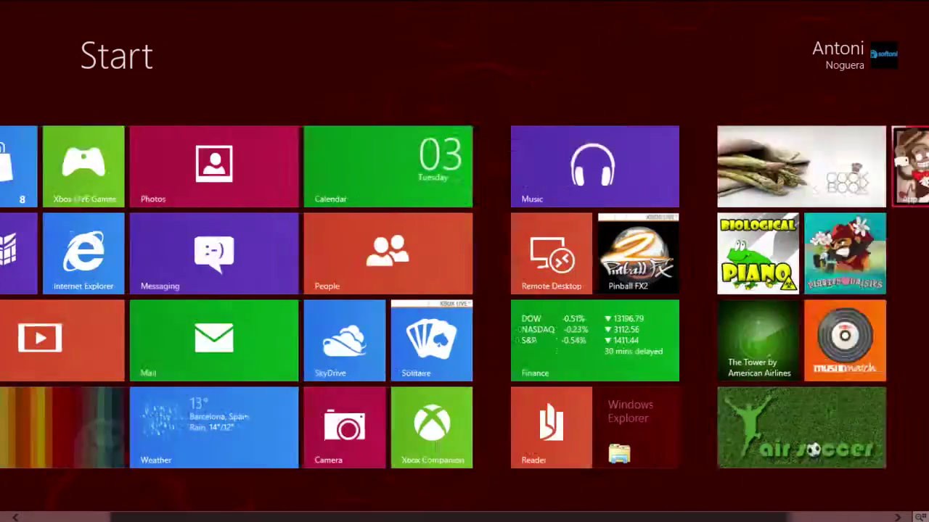
{"action": "scroll", "coordinate": [596, 270], "scroll_direction": "down", "scroll_amount": 1}
{"action": "scroll", "coordinate": [596, 269], "scroll_direction": "up", "scroll_amount": 2}
{"action": "scroll", "coordinate": [851, 404], "scroll_direction": "down", "scroll_amount": 2}
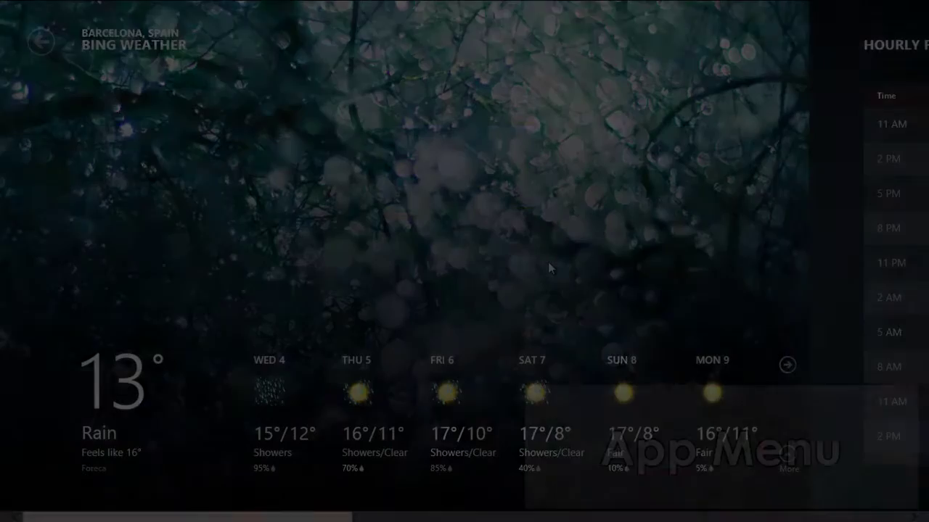
- Show and hide the app commands in Weather, and show the app commands in Solitaire
{"action": "right_click", "coordinate": [549, 264]}
{"action": "right_click", "coordinate": [549, 263]}
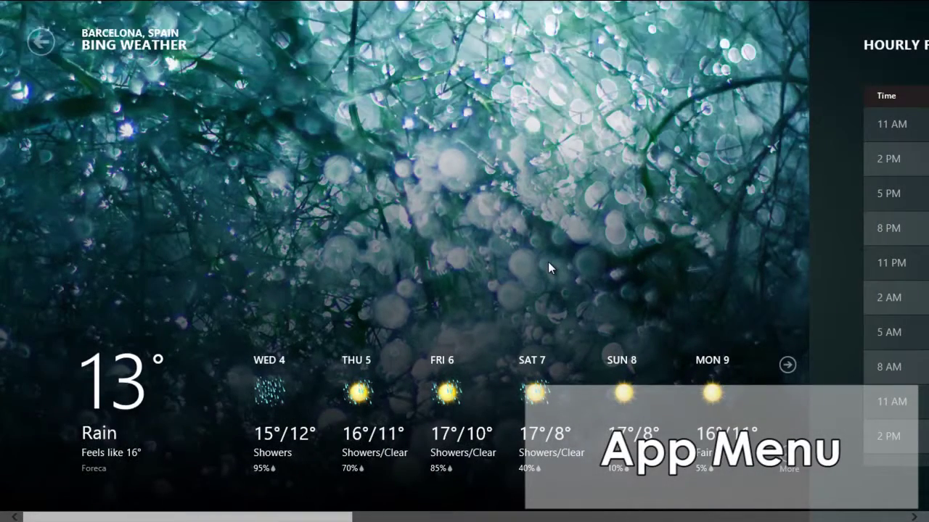
{"action": "right_click", "coordinate": [547, 287]}
{"action": "right_click", "coordinate": [546, 288]}
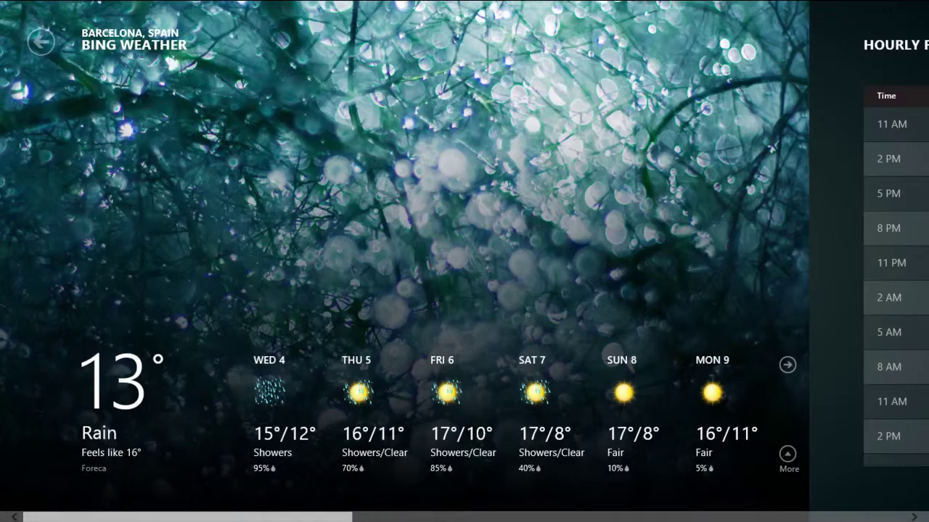
{"action": "right_click", "coordinate": [577, 158]}
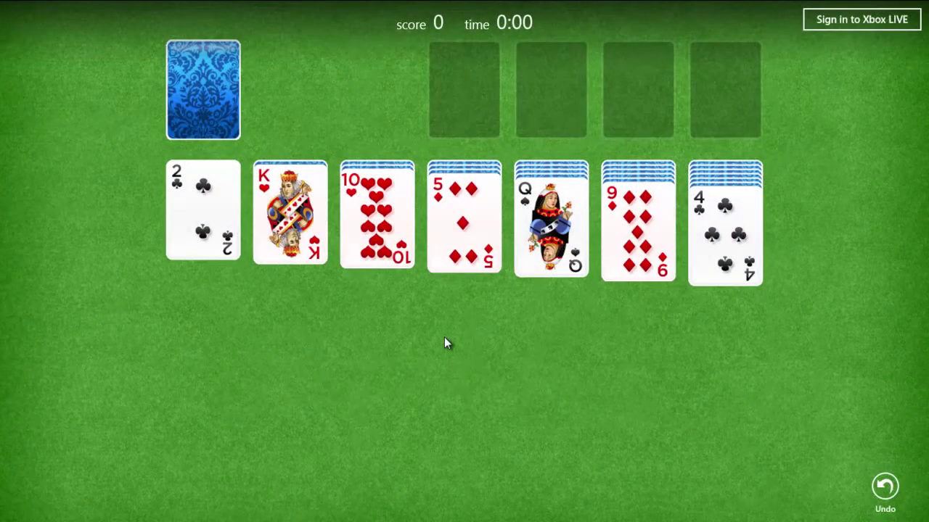
{"action": "right_click", "coordinate": [445, 338]}
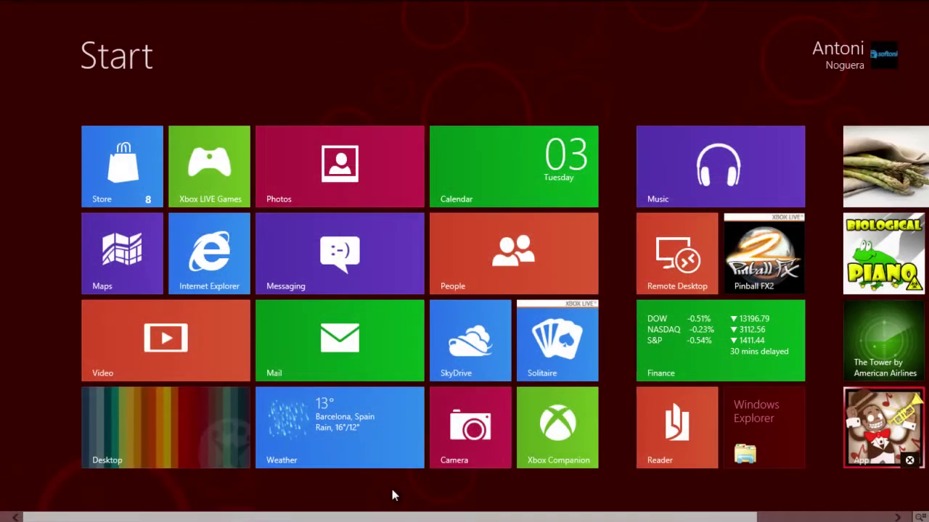
- Show the Start screen's app commands, list all installed apps and open Task Manager from the Windows System group
{"action": "right_click", "coordinate": [391, 489]}
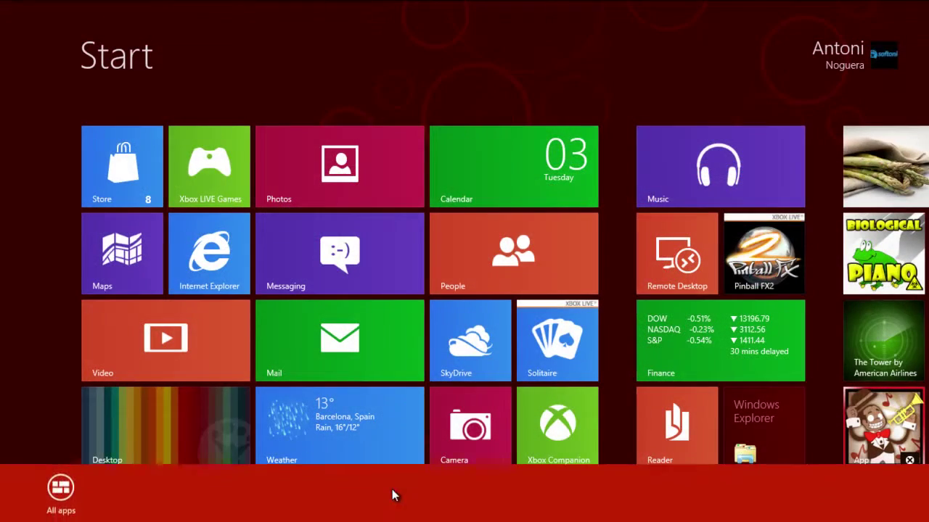
{"action": "right_click", "coordinate": [392, 489]}
{"action": "right_click", "coordinate": [392, 489]}
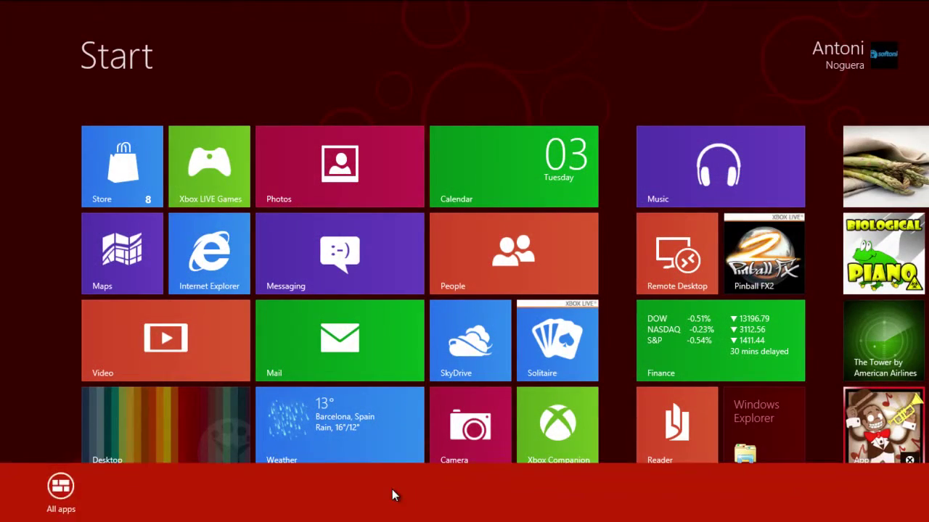
{"action": "right_click", "coordinate": [392, 489]}
{"action": "right_click", "coordinate": [595, 491]}
{"action": "left_click", "coordinate": [58, 502]}
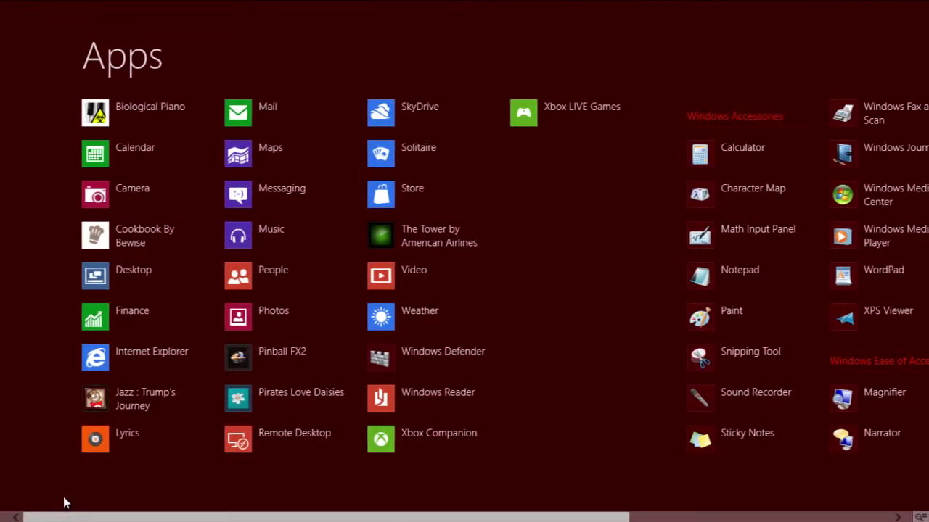
{"action": "scroll", "coordinate": [397, 279], "scroll_direction": "down", "scroll_amount": 5}
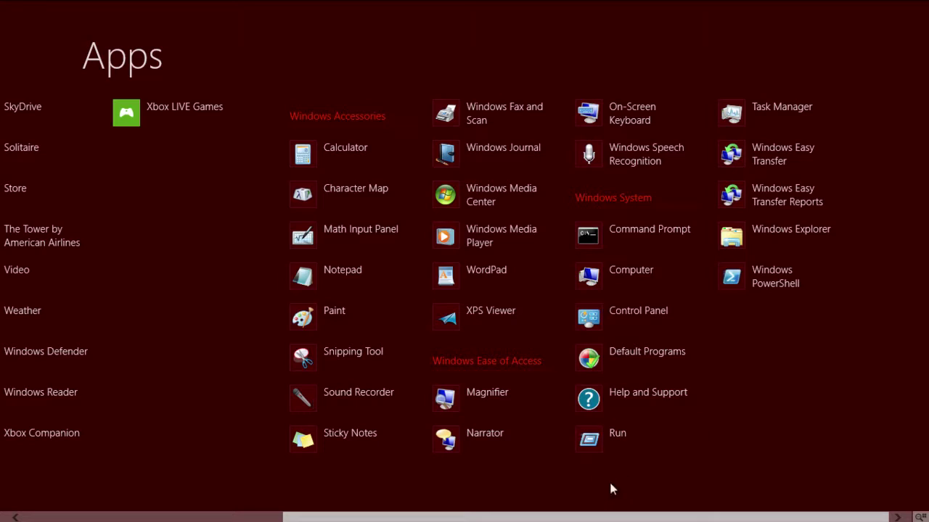
{"action": "left_click", "coordinate": [746, 110]}
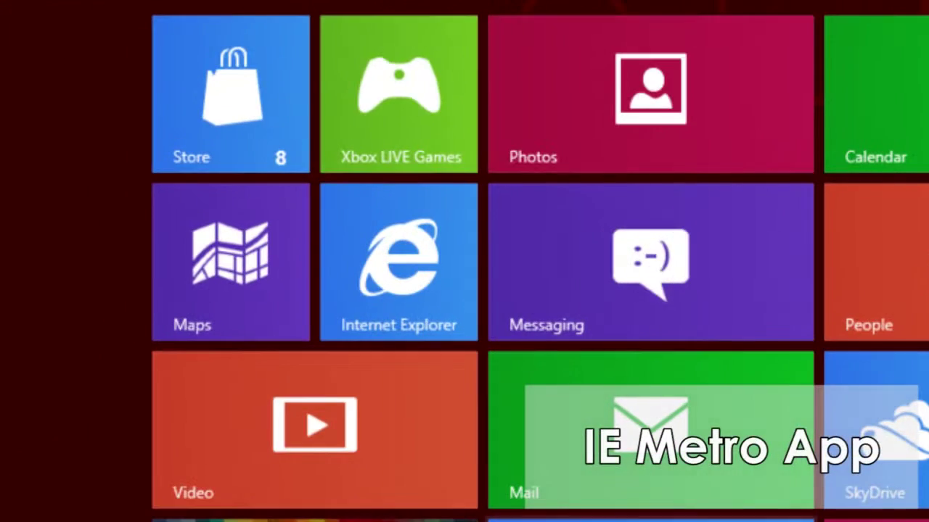
- Open Internet Explorer from the Start screen, show its open tabs and add a new empty tab
{"action": "left_click", "coordinate": [394, 266]}
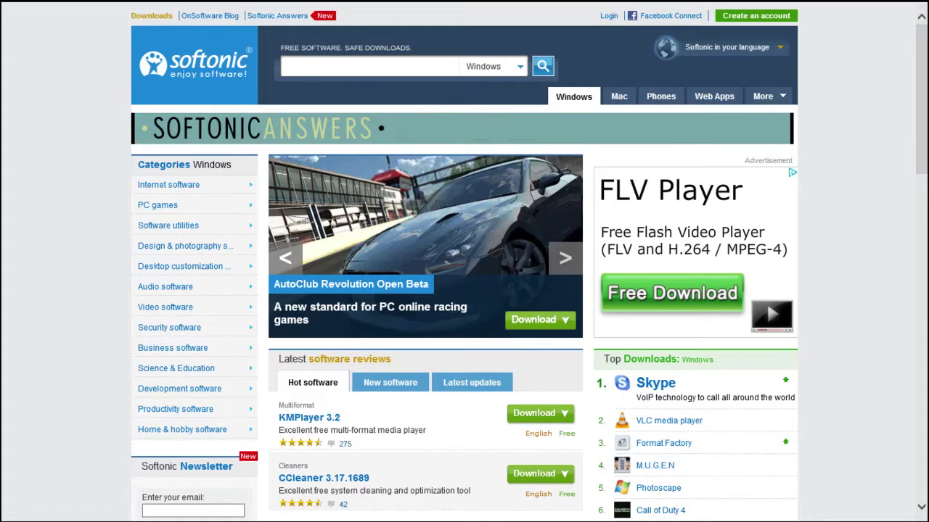
{"action": "right_click", "coordinate": [867, 239]}
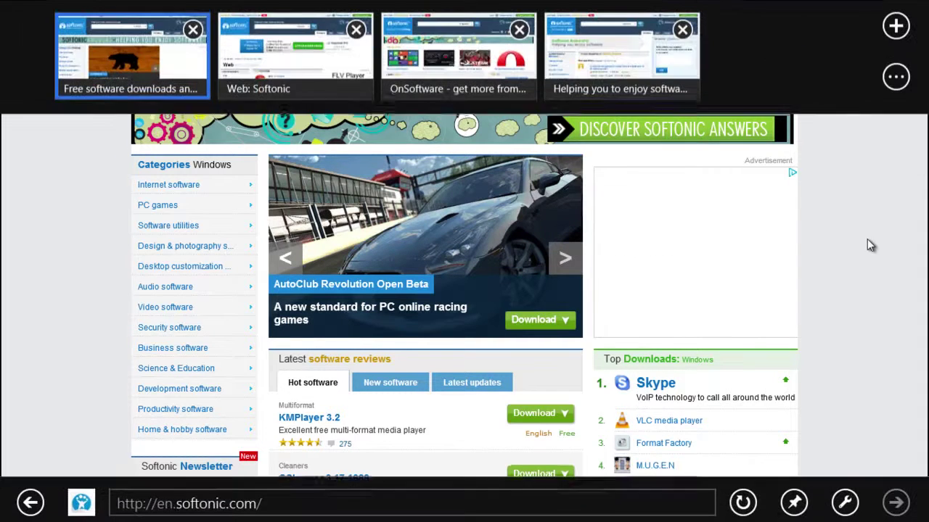
{"action": "left_click", "coordinate": [896, 38]}
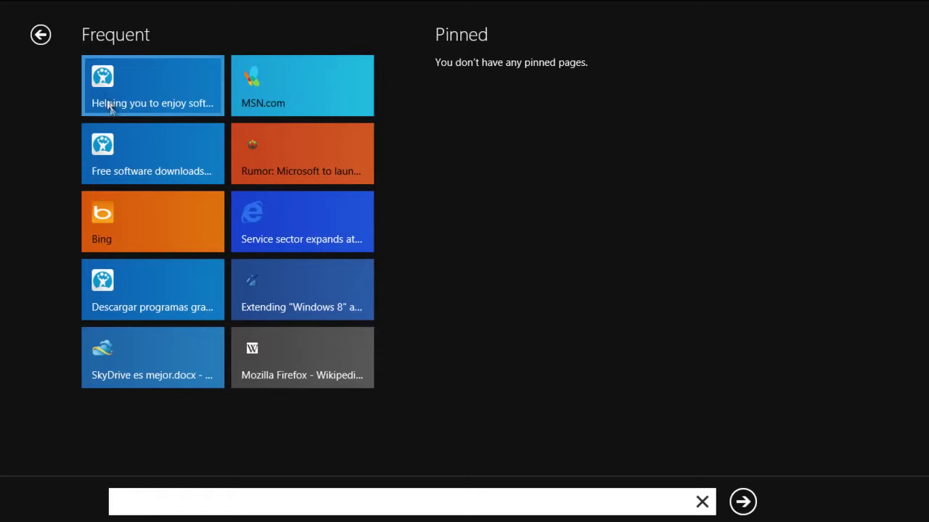
{"action": "left_click", "coordinate": [514, 182]}
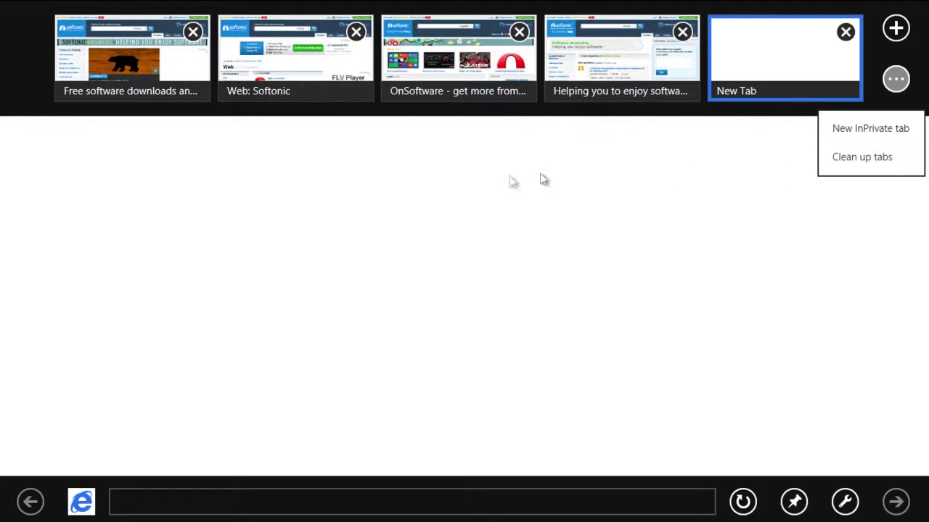
- Switch to the Web: Softonic tab, and show and hide the browser's tab thumbnails and address bar
{"action": "left_click", "coordinate": [317, 77]}
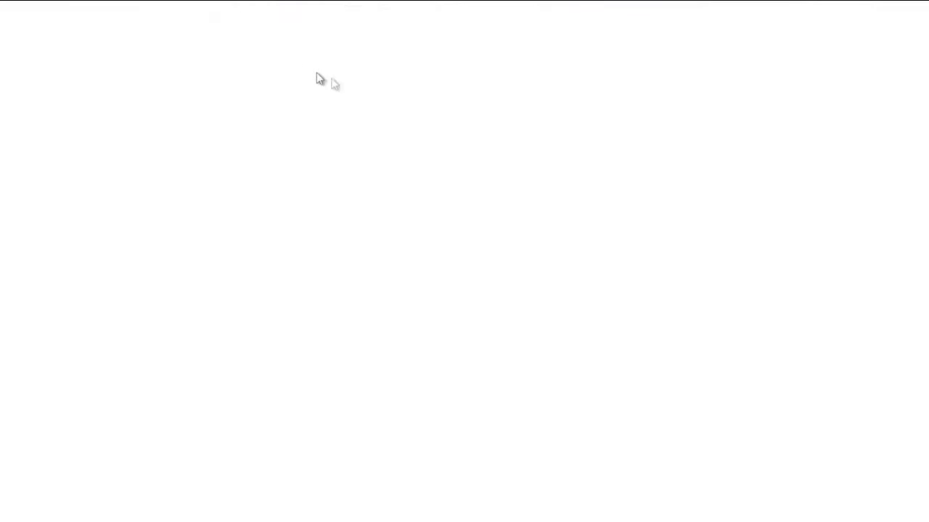
{"action": "right_click", "coordinate": [844, 123]}
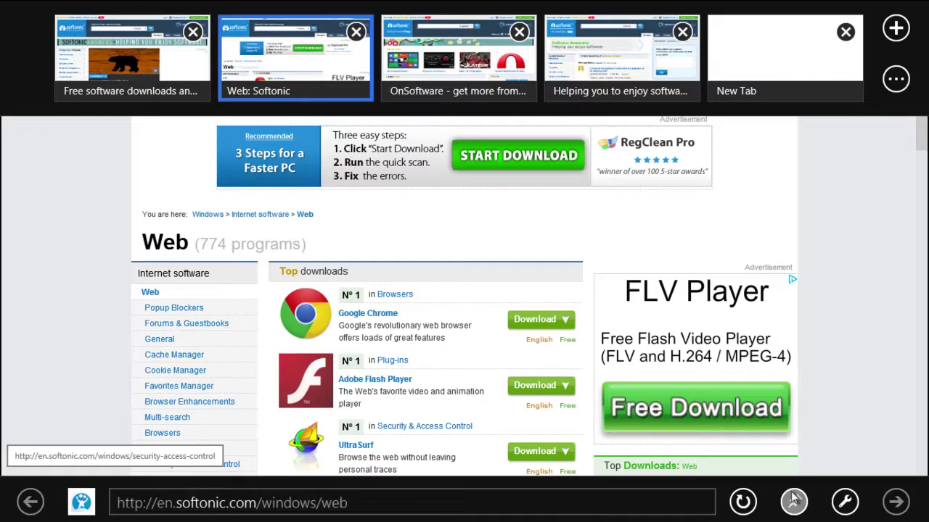
{"action": "left_click", "coordinate": [864, 365]}
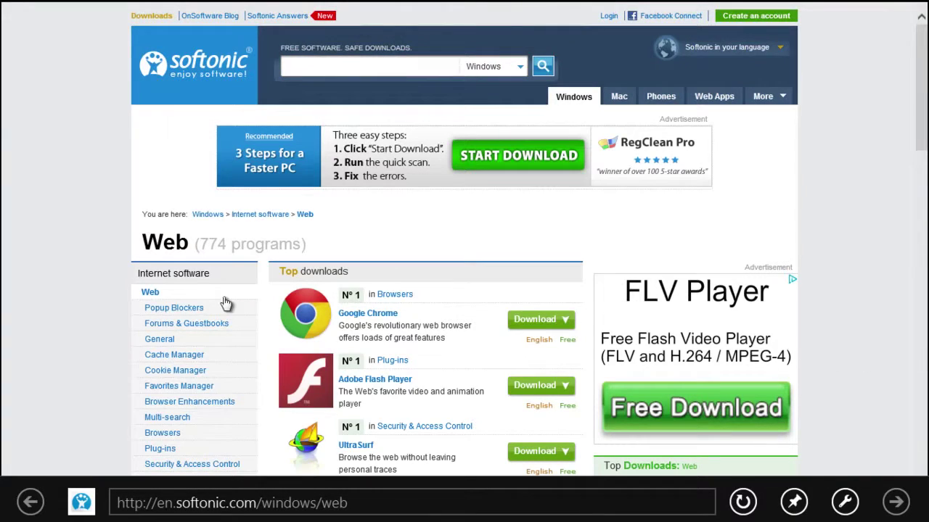
- Zoom the Softonic Web page in and out, and go forward to the Popup Blockers page and back
{"action": "scroll", "coordinate": [75, 229], "scroll_direction": "up", "scroll_amount": 3}
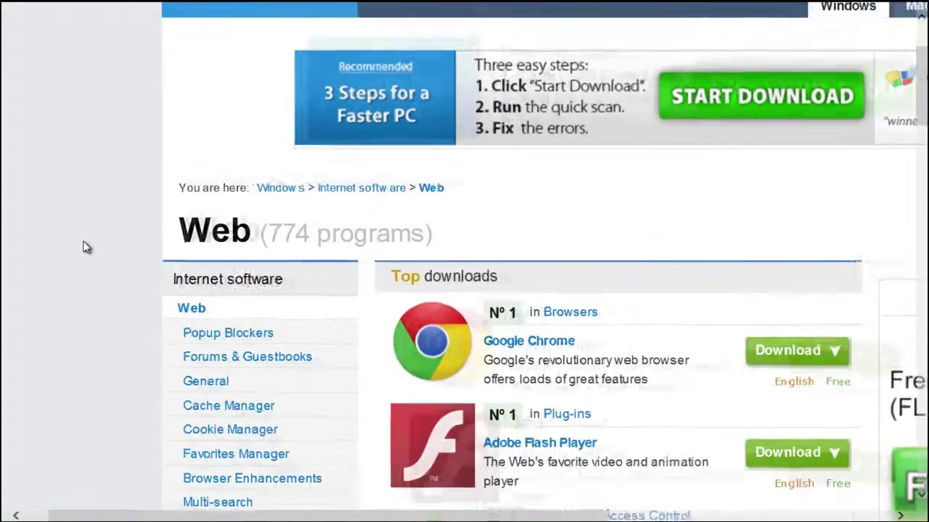
{"action": "scroll", "coordinate": [83, 248], "scroll_direction": "down", "scroll_amount": 3}
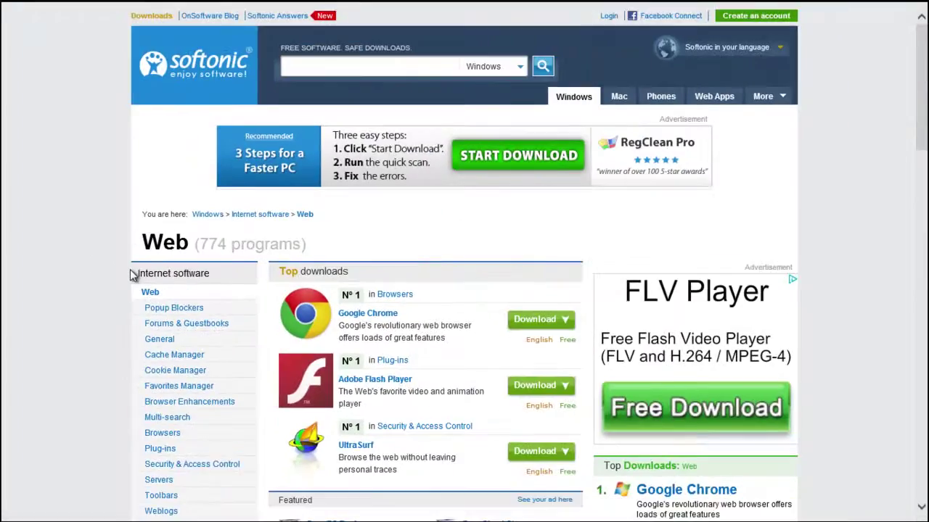
{"action": "scroll", "coordinate": [131, 270], "scroll_direction": "up", "scroll_amount": 4}
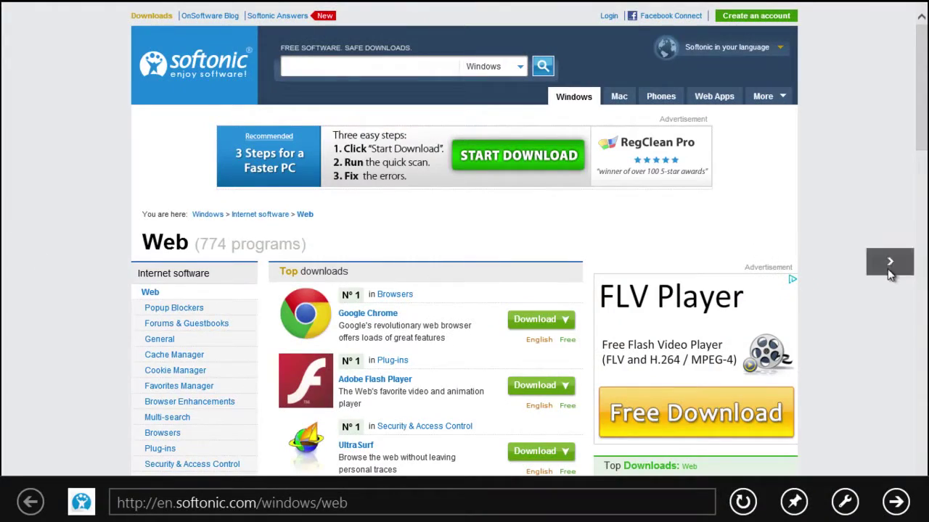
{"action": "left_click", "coordinate": [890, 270]}
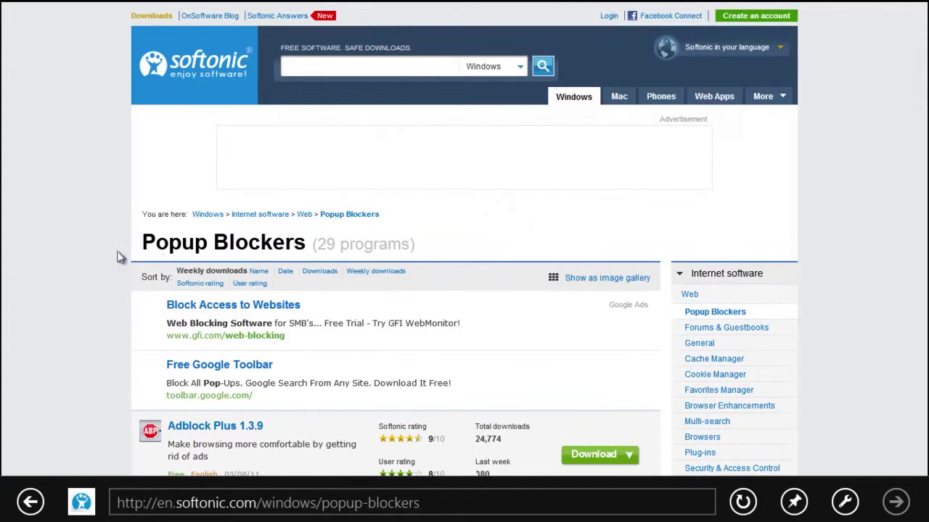
{"action": "left_click", "coordinate": [22, 263]}
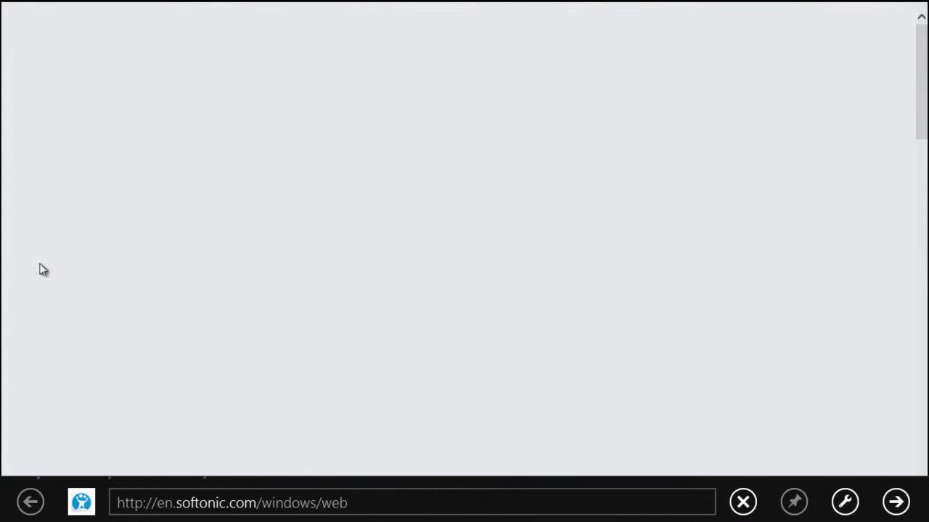
- Return to the Start screen from the browser and open the Desktop
{"action": "mouse_move", "coordinate": [925, 5]}
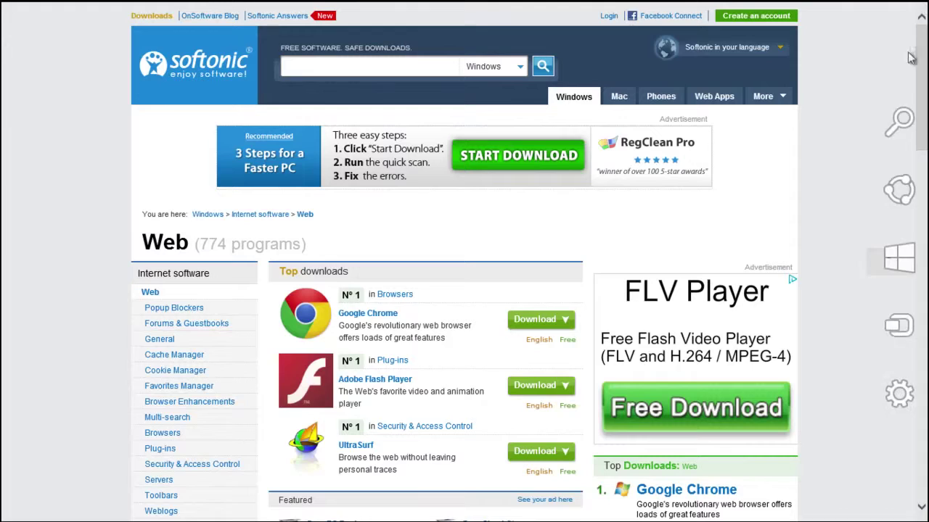
{"action": "left_click", "coordinate": [893, 273]}
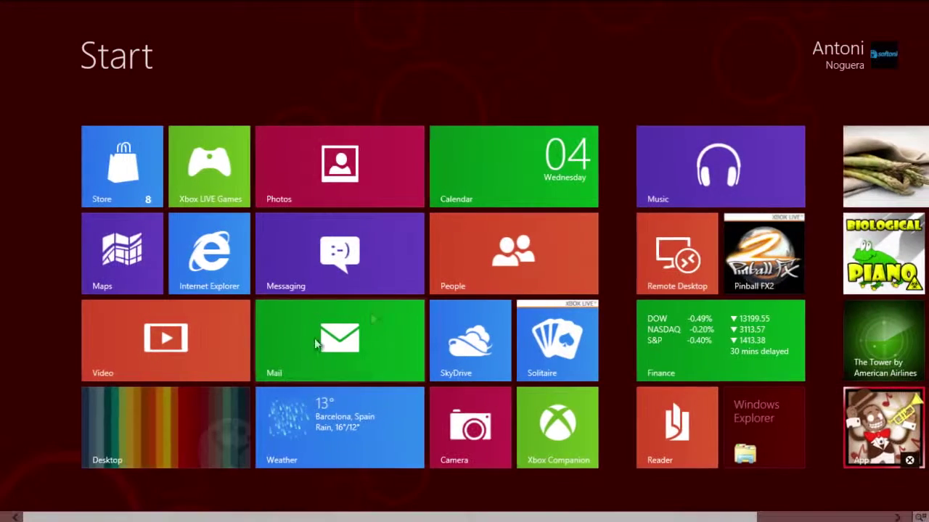
{"action": "left_click", "coordinate": [194, 457]}
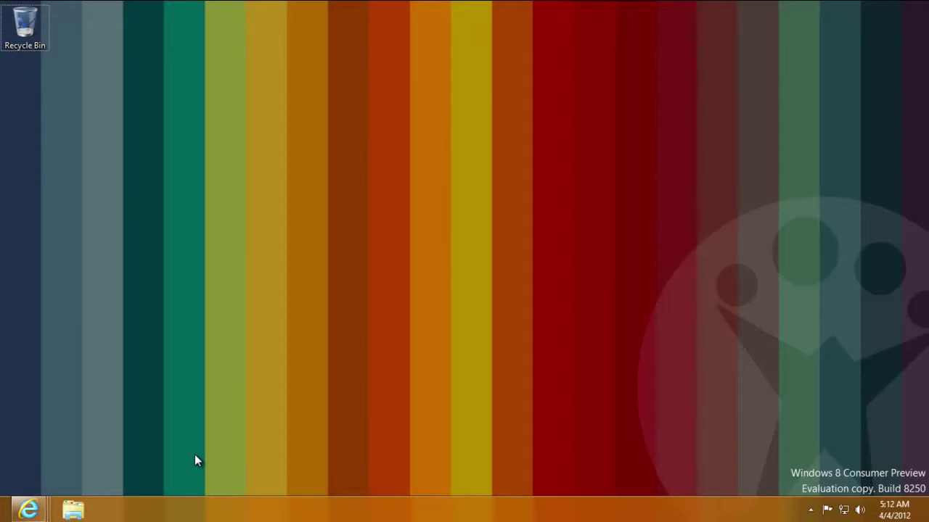